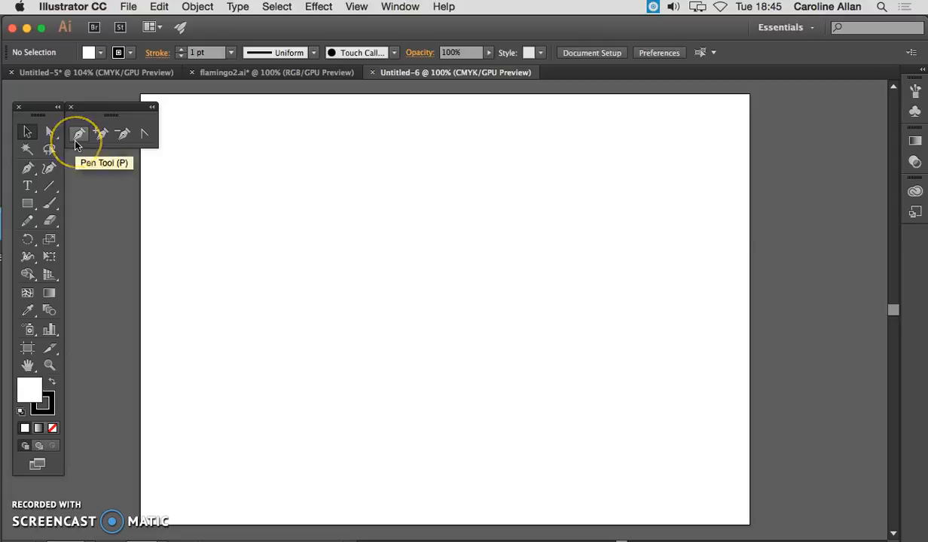
# Step: Move the floating strip of pen tools beside the main toolbar, slightly higher over the artboard's upper-left corner
pyautogui.moveTo(86, 107); pyautogui.dragTo(109, 111)
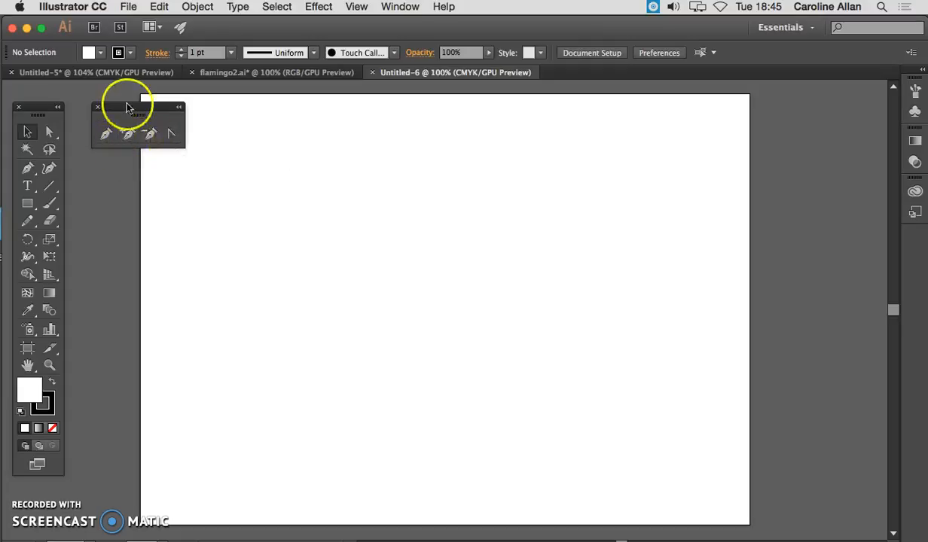
pyautogui.moveTo(122, 110); pyautogui.dragTo(119, 103)
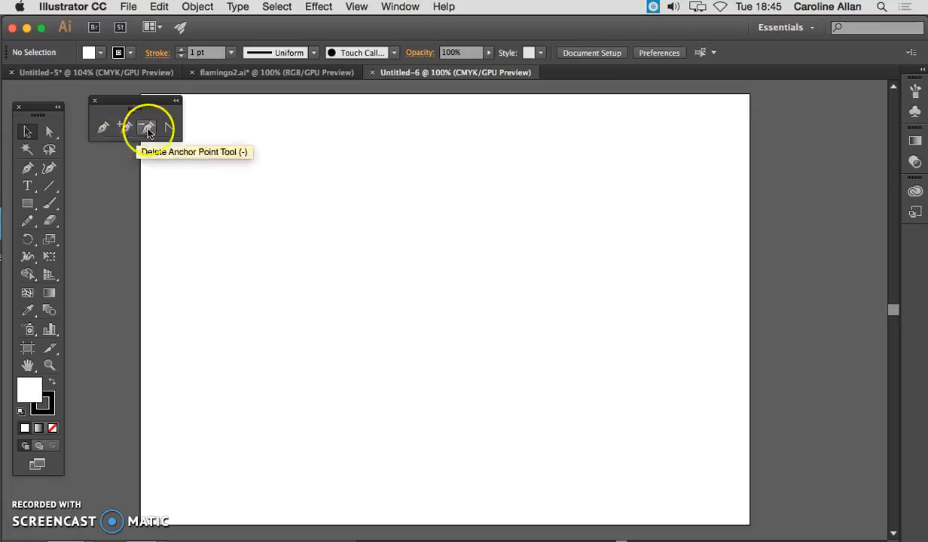
pyautogui.click(125, 130)
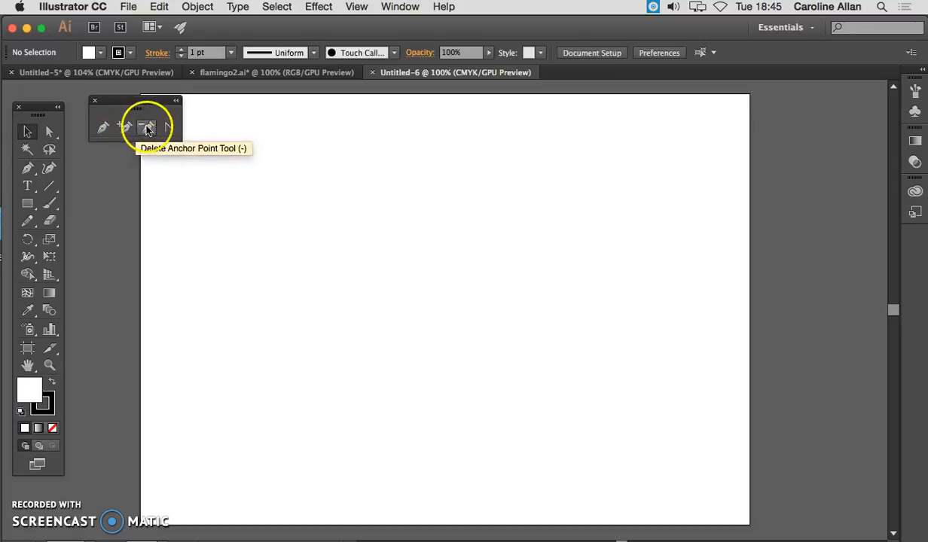
pyautogui.click(170, 129)
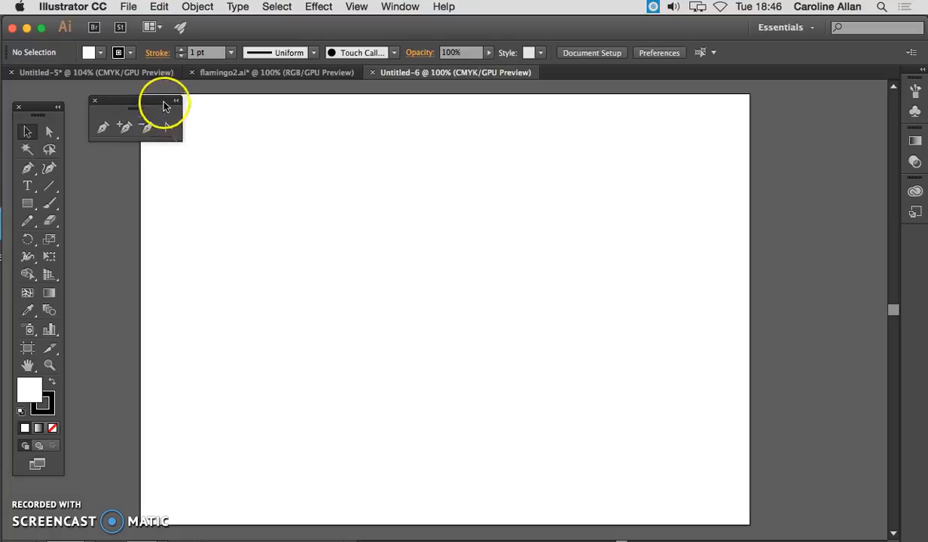
pyautogui.moveTo(162, 104); pyautogui.dragTo(161, 100)
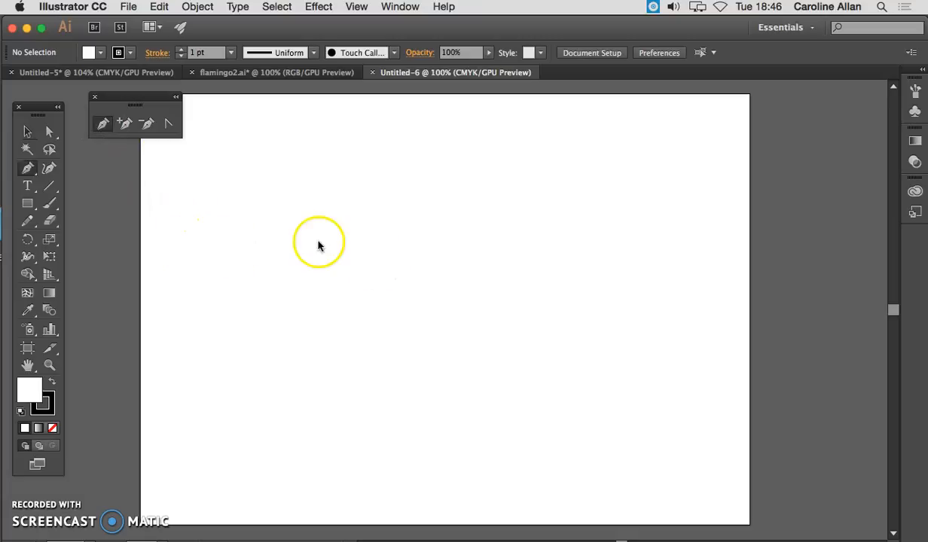
# Step: Draw a closed four-sided shape with straight edges on the artboard using the Pen tool
pyautogui.click(455, 205)
pyautogui.click(446, 318)
pyautogui.click(288, 313)
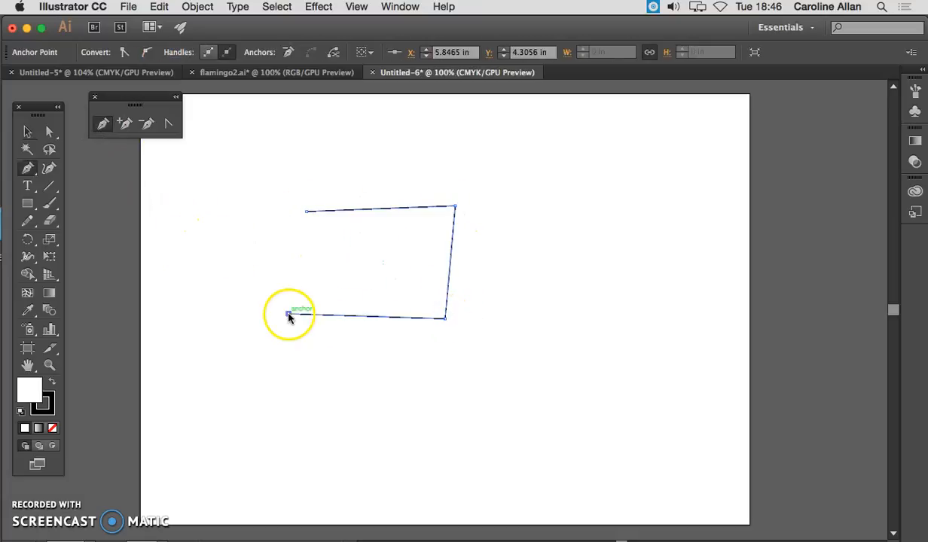
pyautogui.click(306, 212)
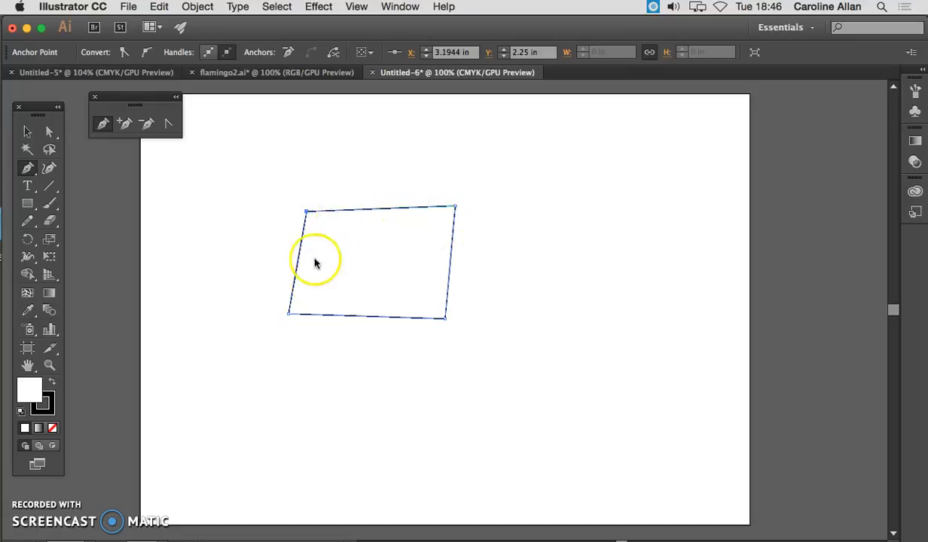
# Step: Draw a tall ellipse to the right of the four-sided shape and a wide ellipse above it
pyautogui.click(27, 205)
pyautogui.moveTo(27, 205); pyautogui.dragTo(41, 238)
pyautogui.moveTo(547, 251); pyautogui.dragTo(617, 344)
pyautogui.moveTo(484, 154); pyautogui.dragTo(629, 240)
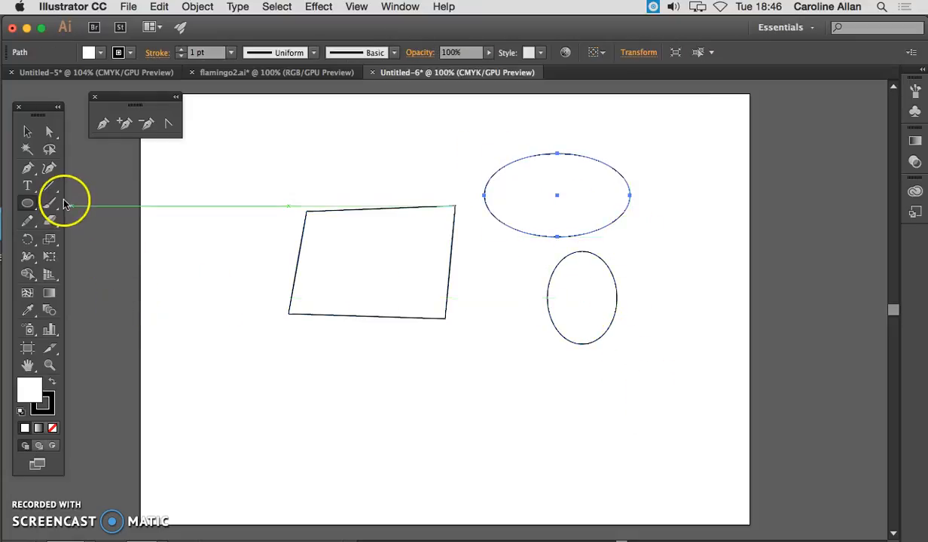
# Step: Add anchor points to the four-sided shape's top edge and the upper-left curves of both ellipses
pyautogui.click(104, 123)
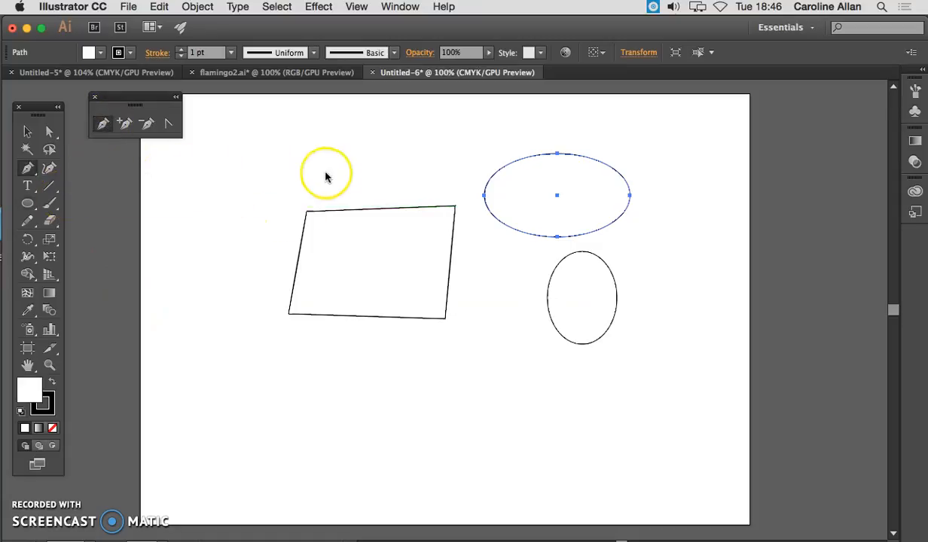
pyautogui.click(125, 122)
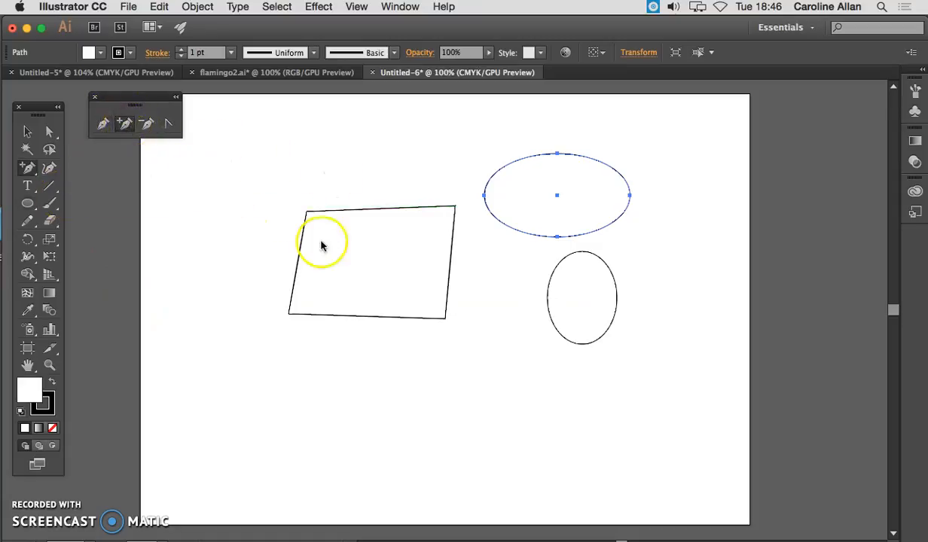
pyautogui.click(507, 164)
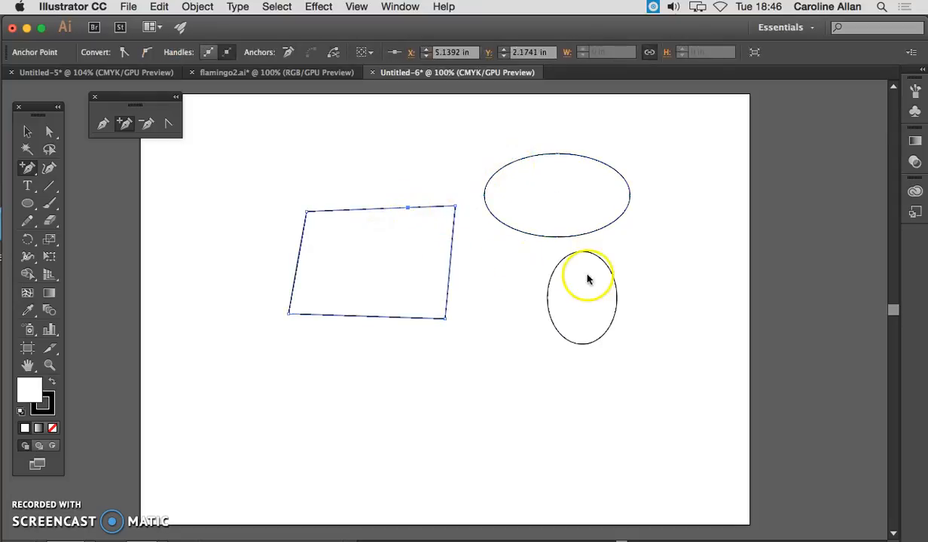
pyautogui.click(554, 270)
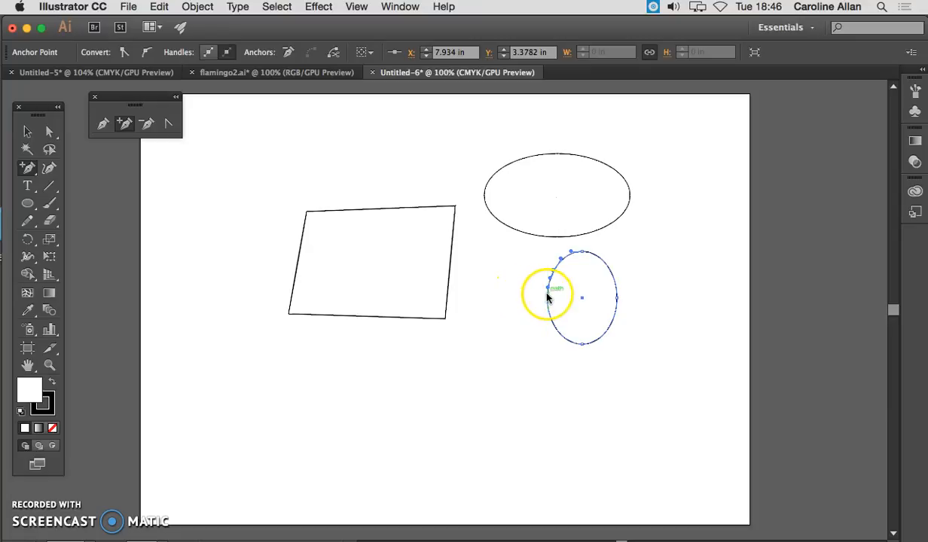
# Step: Delete the anchor points at the four-sided shape's upper-right corner and at the bottom of the wide ellipse
pyautogui.click(147, 125)
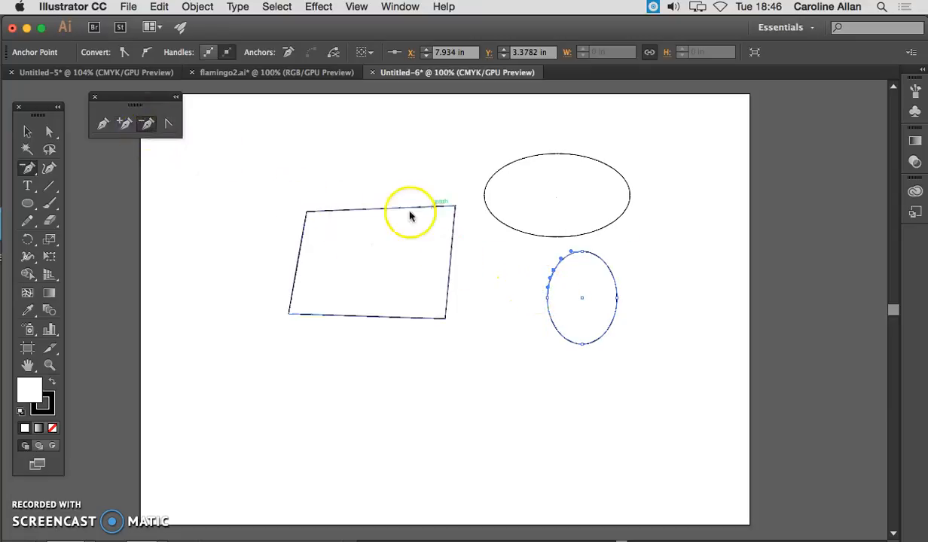
pyautogui.click(455, 207)
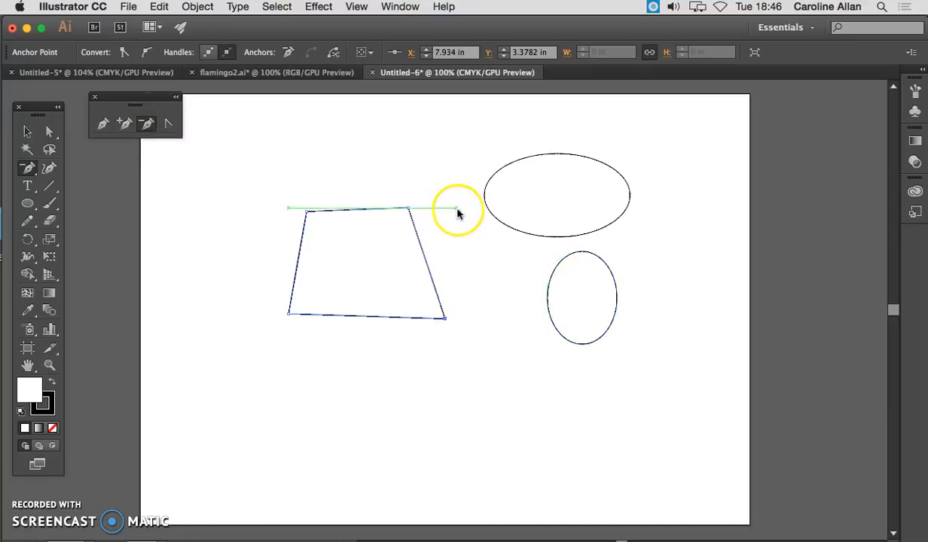
pyautogui.click(558, 238)
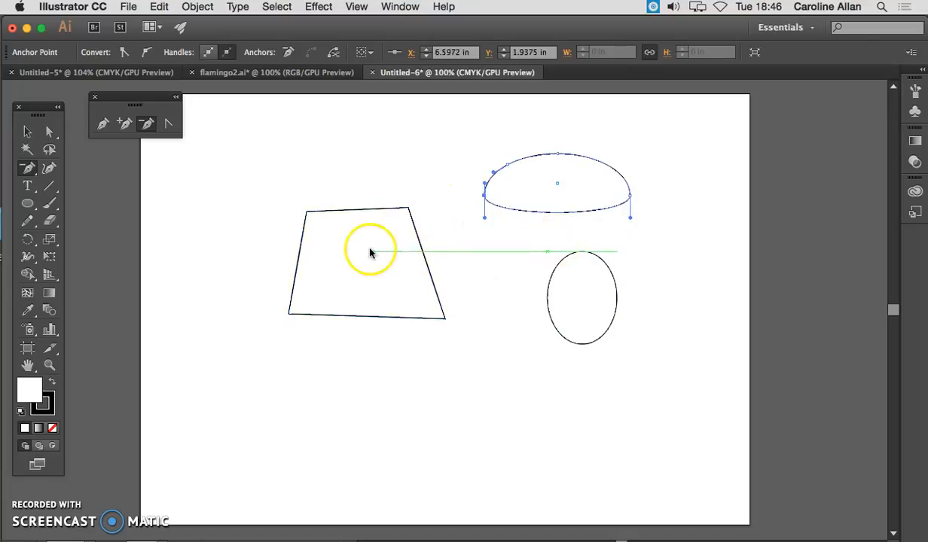
pyautogui.click(104, 124)
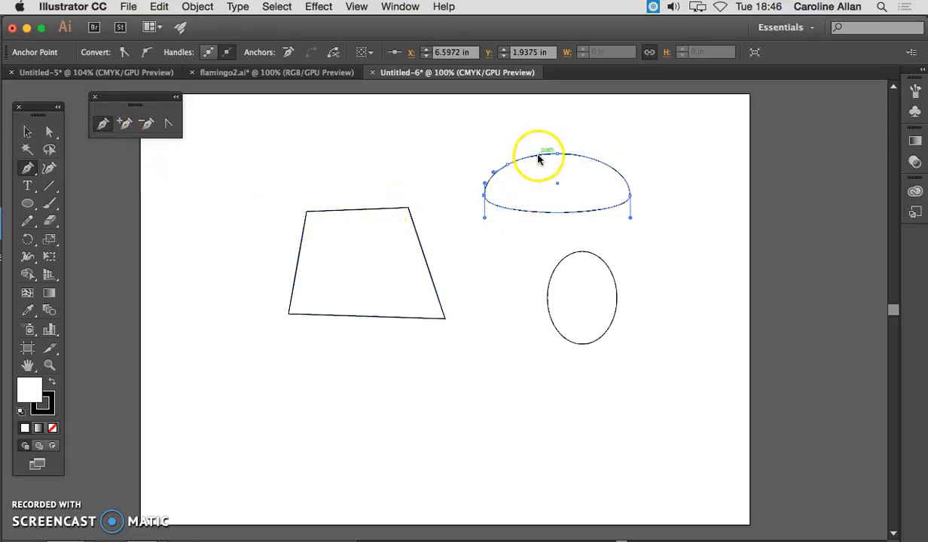
pyautogui.click(124, 125)
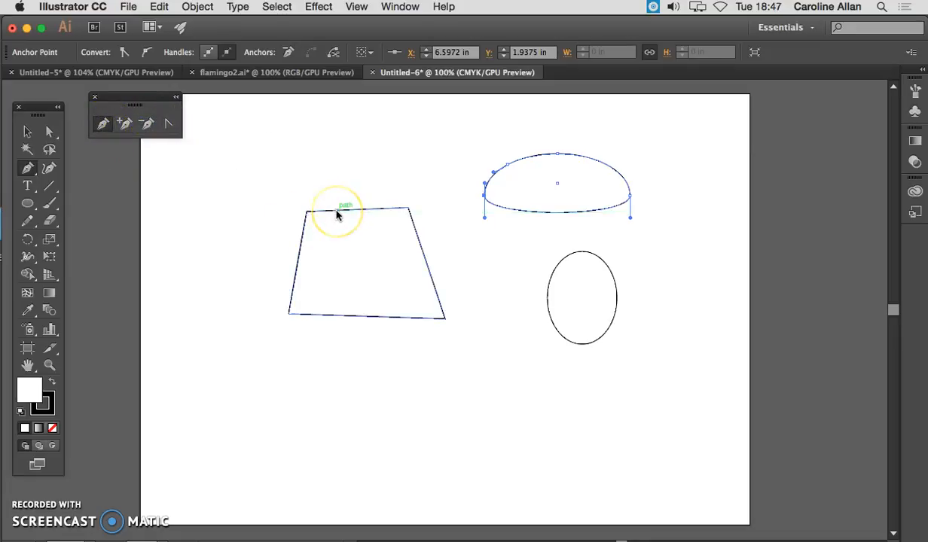
pyautogui.moveTo(336, 211); pyautogui.dragTo(338, 213)
pyautogui.moveTo(490, 177); pyautogui.dragTo(503, 195)
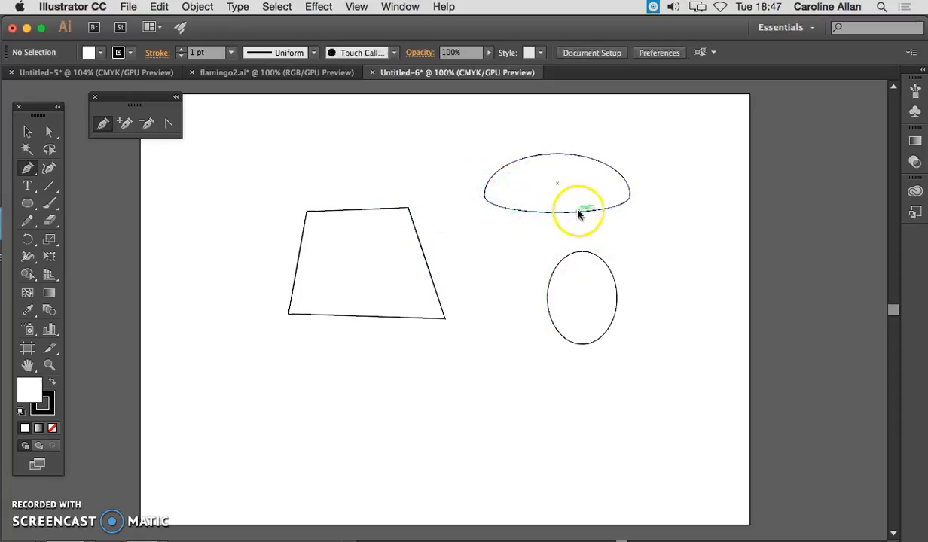
pyautogui.moveTo(559, 154)
pyautogui.mouseDown()
pyautogui.moveTo(563, 171)
pyautogui.moveTo(559, 157)
pyautogui.mouseUp()
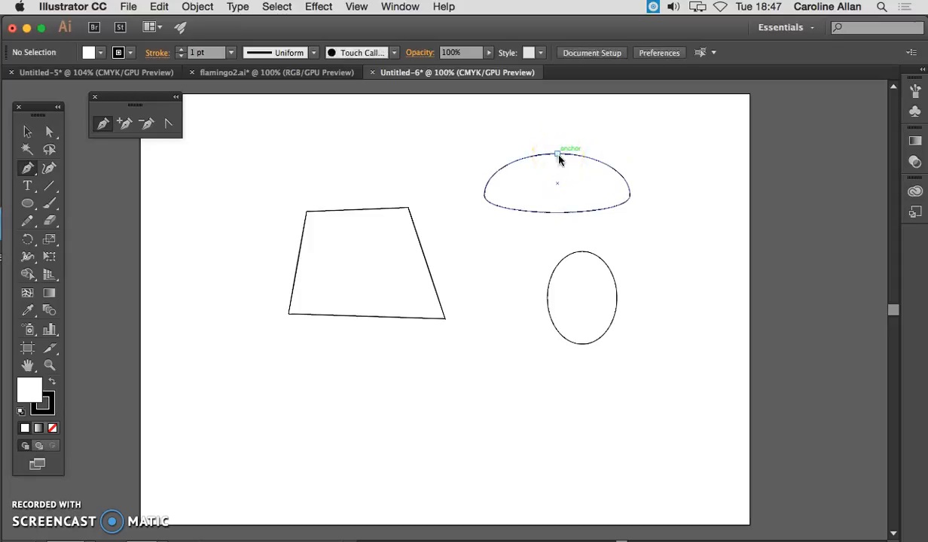
pyautogui.click(558, 154)
# Step: Select all three shapes on the artboard and delete them
pyautogui.click(27, 132)
pyautogui.moveTo(278, 119); pyautogui.dragTo(688, 369)
pyautogui.press('Delete')
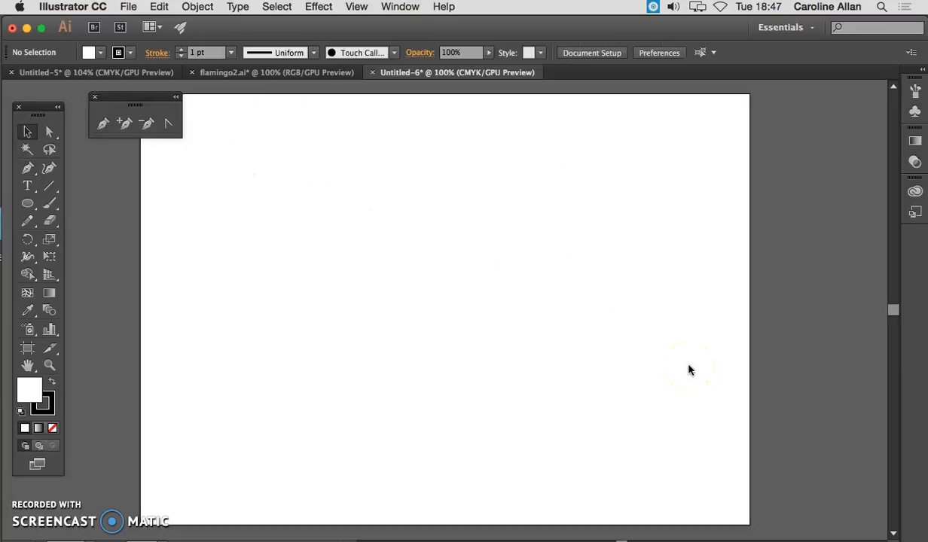
# Step: Draw a large, tilted, closed four-sided shape with straight edges using the Pen tool
pyautogui.click(104, 124)
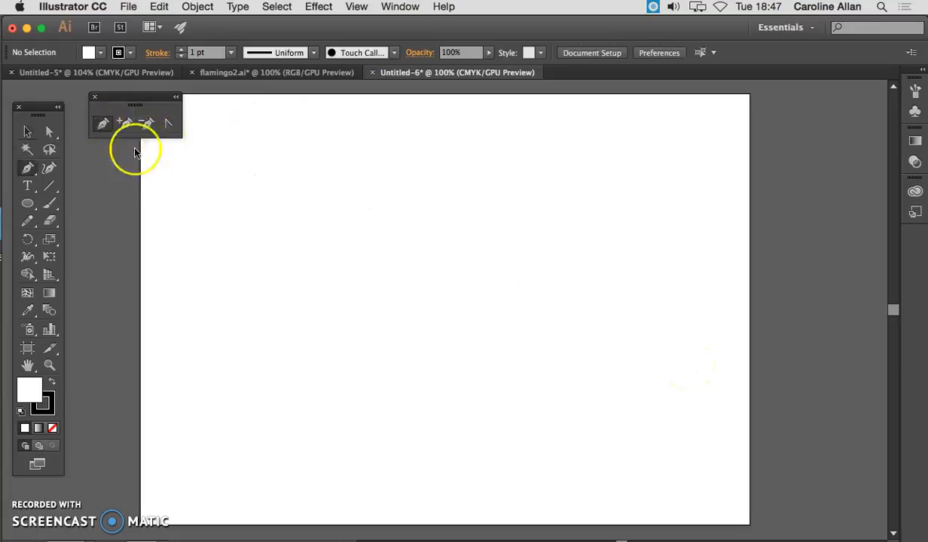
pyautogui.click(371, 150)
pyautogui.click(245, 273)
pyautogui.click(408, 400)
pyautogui.click(506, 213)
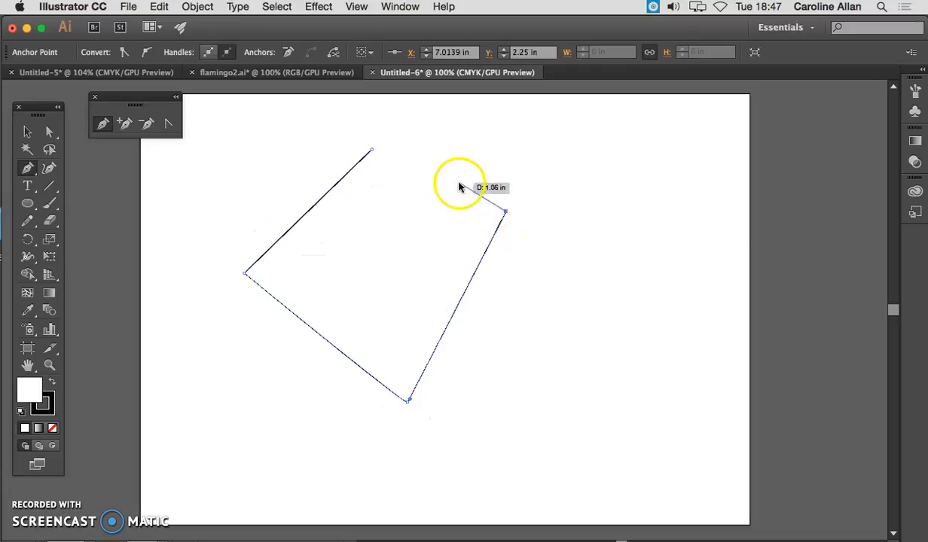
pyautogui.click(371, 149)
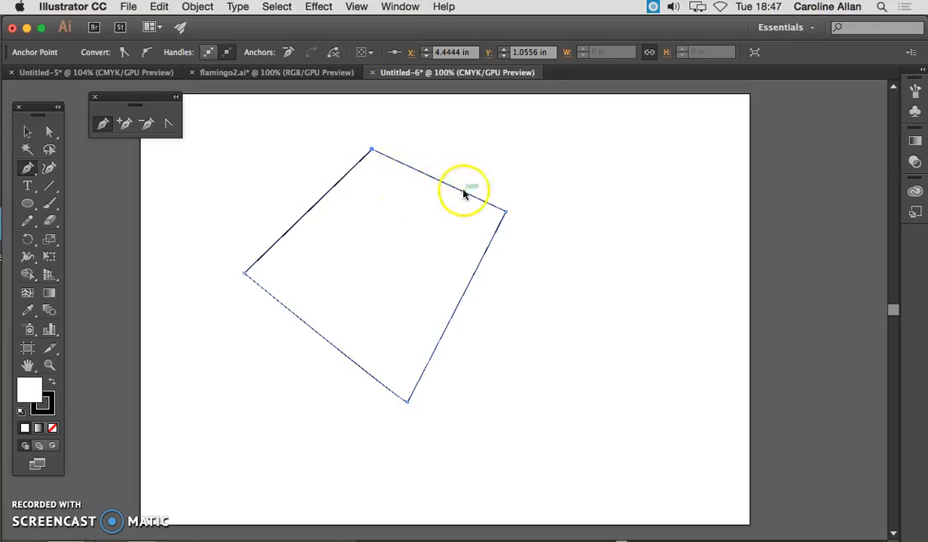
# Step: Add two anchor points along the tilted shape's upper-right edge and remove its right corner anchor with the Pen tool
pyautogui.click(427, 176)
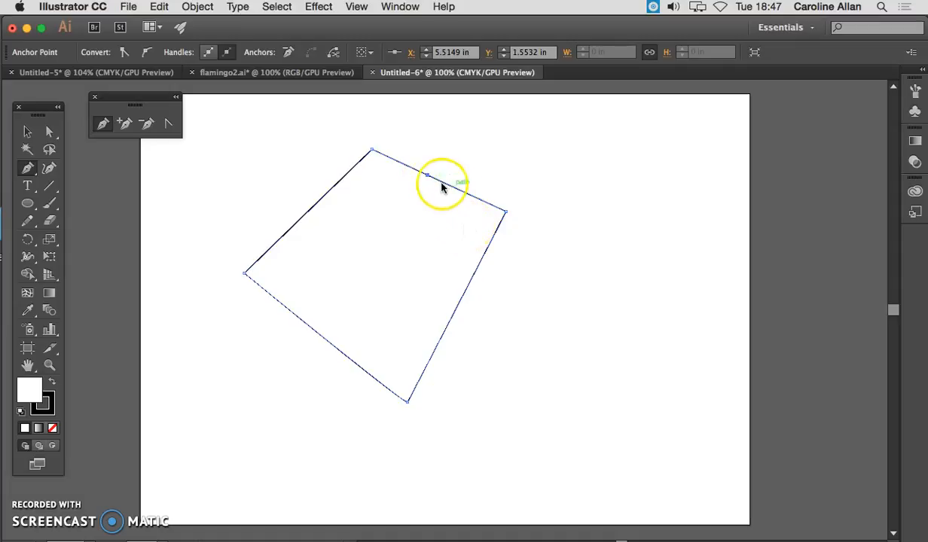
pyautogui.click(461, 192)
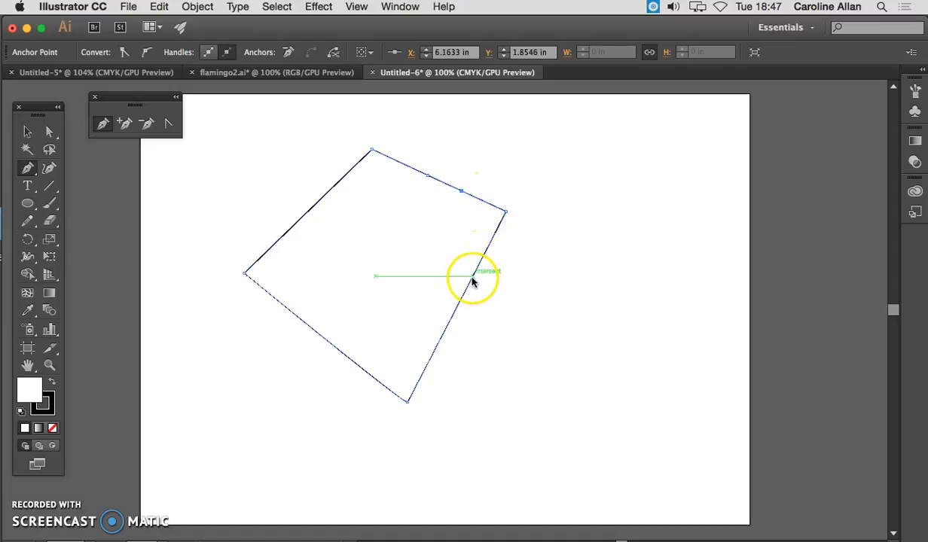
pyautogui.click(506, 215)
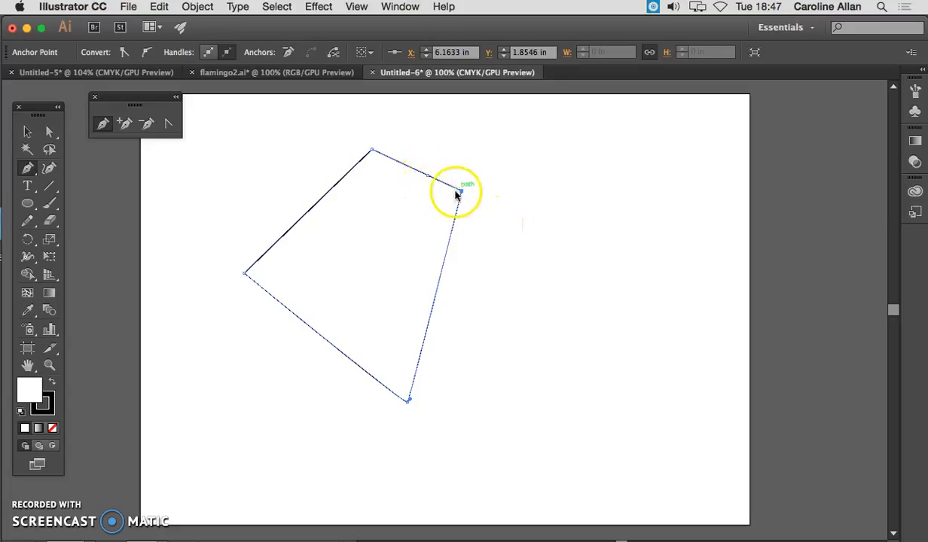
# Step: Curve the shape's upper-right anchor with the Anchor Point tool, and curve its left corner before converting it back to a sharp corner
pyautogui.click(169, 125)
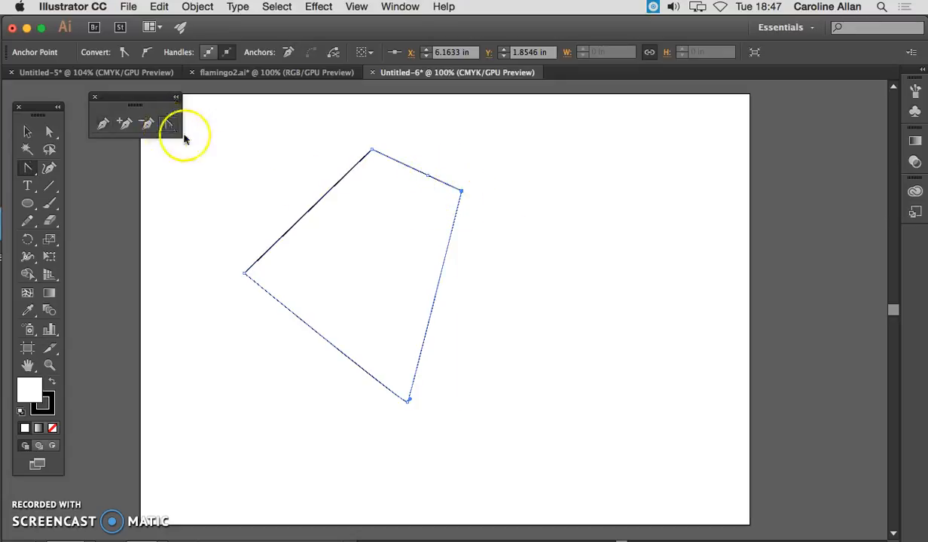
pyautogui.moveTo(462, 192); pyautogui.dragTo(462, 162)
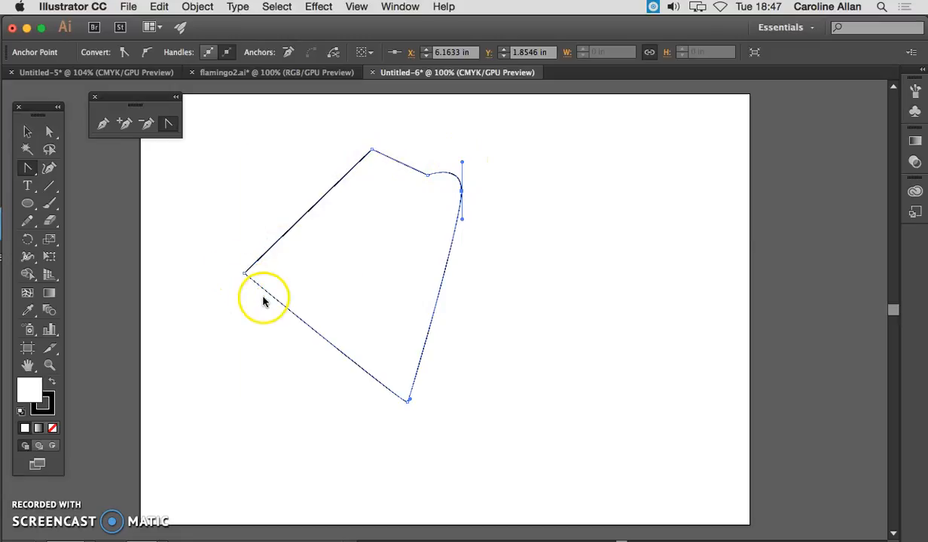
pyautogui.moveTo(245, 272); pyautogui.dragTo(237, 195)
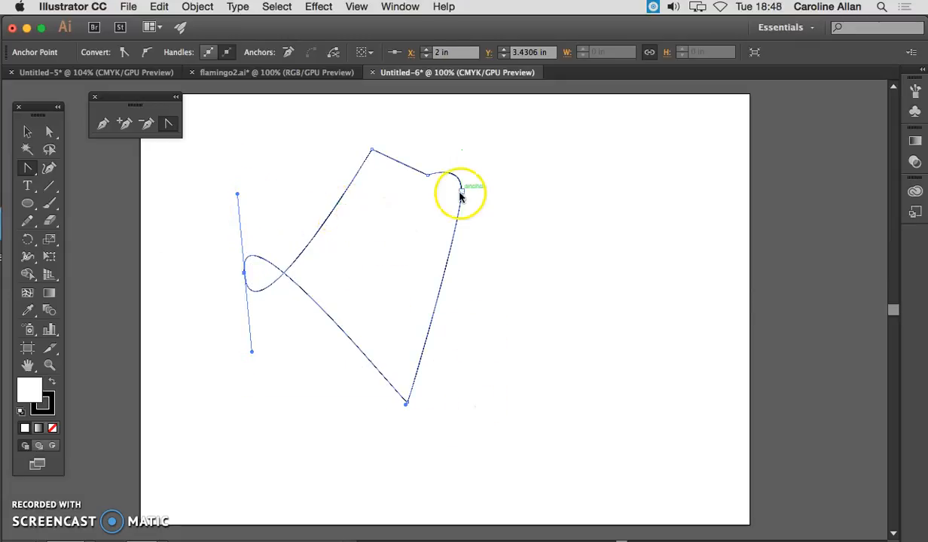
pyautogui.click(245, 272)
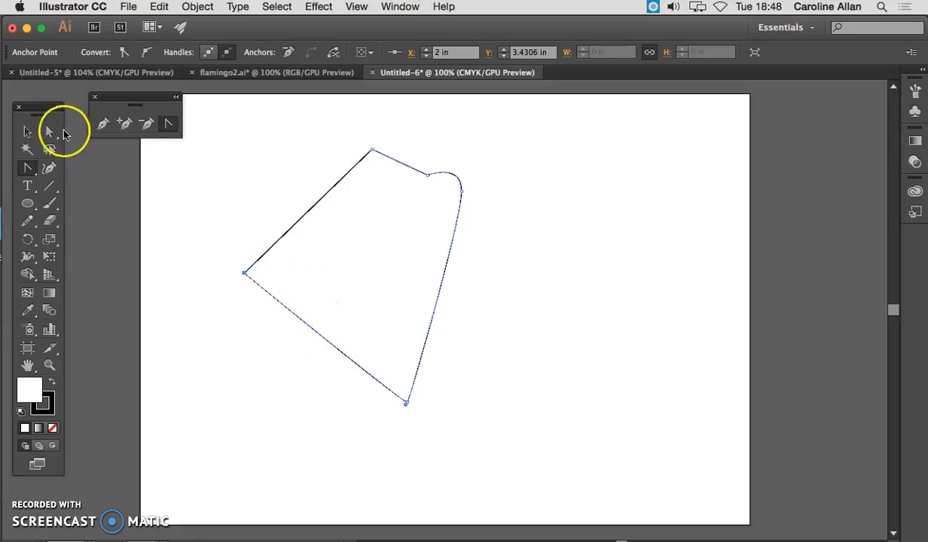
# Step: Delete the partly curved shape from the artboard
pyautogui.click(25, 133)
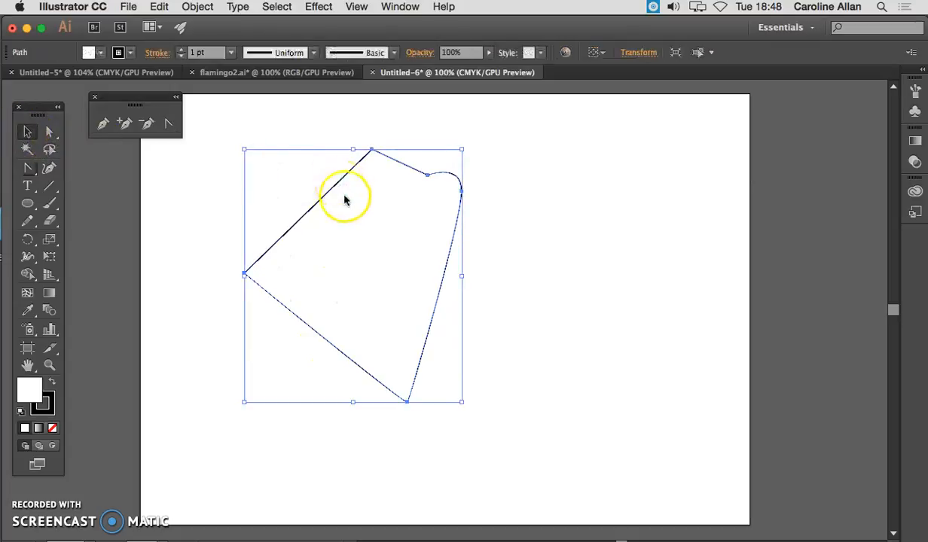
pyautogui.press('Delete')
pyautogui.click(67, 495)
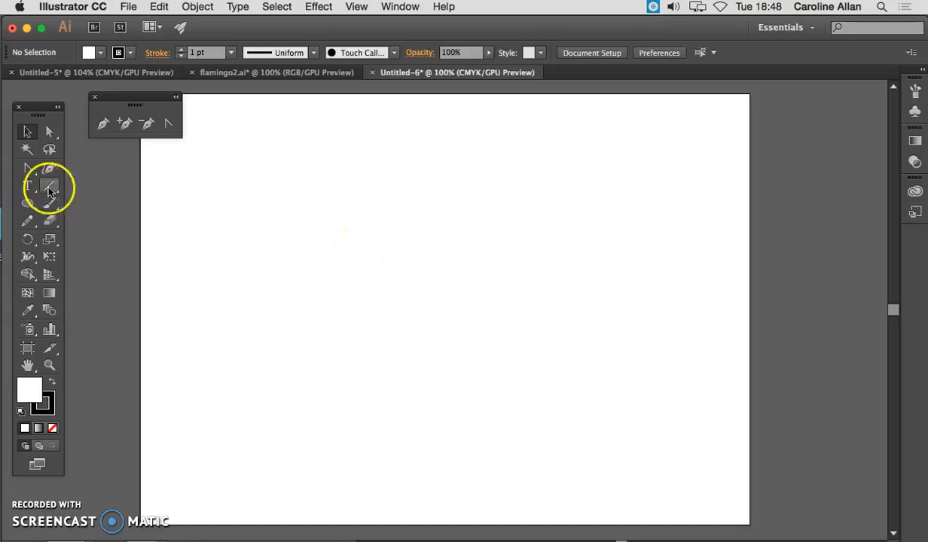
# Step: Draw a horizontal straight line across the upper artboard with the Pen tool, undo an extra diagonal segment, and end the path
pyautogui.click(103, 124)
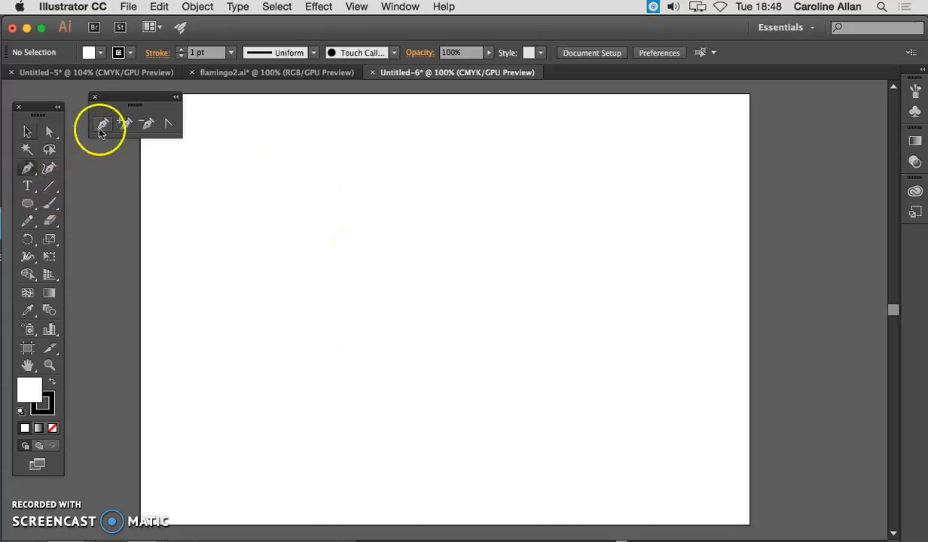
pyautogui.click(324, 167)
pyautogui.click(457, 167)
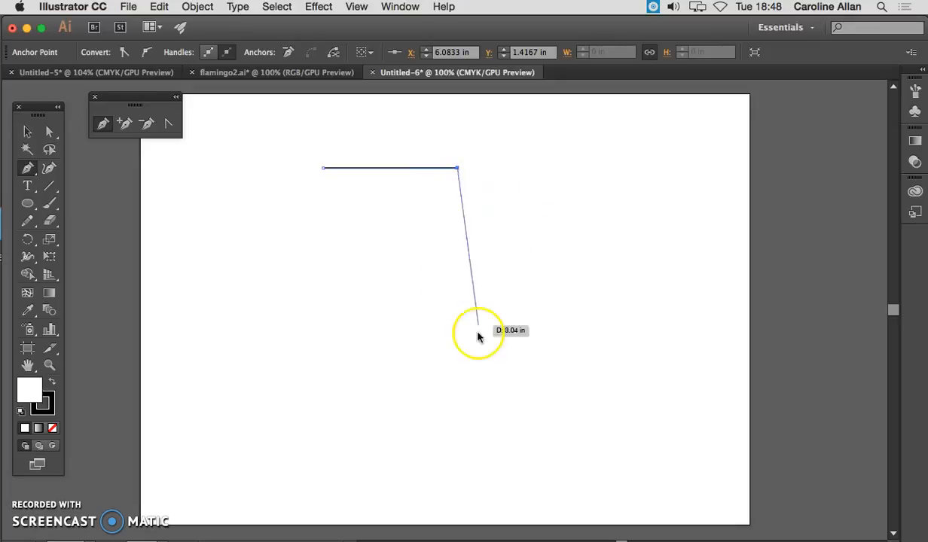
pyautogui.click(385, 373)
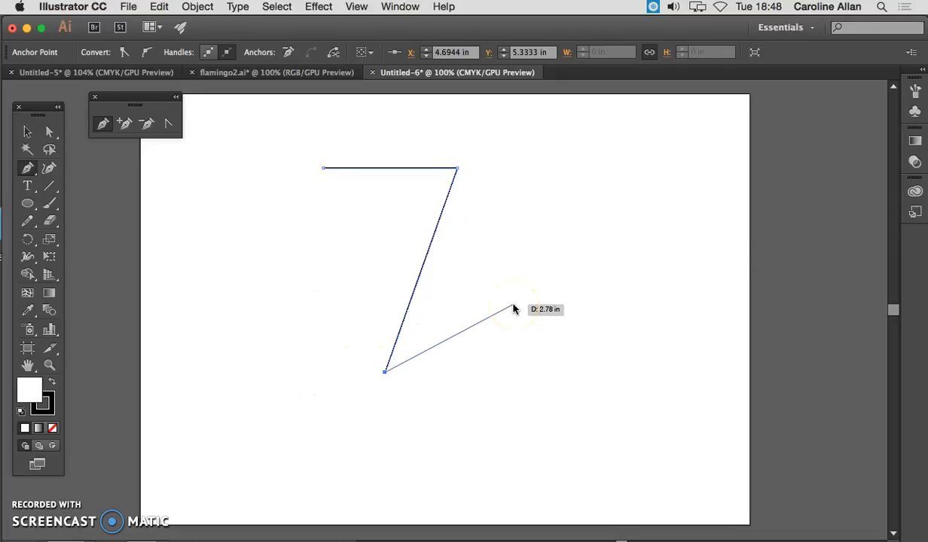
pyautogui.press('super+z')
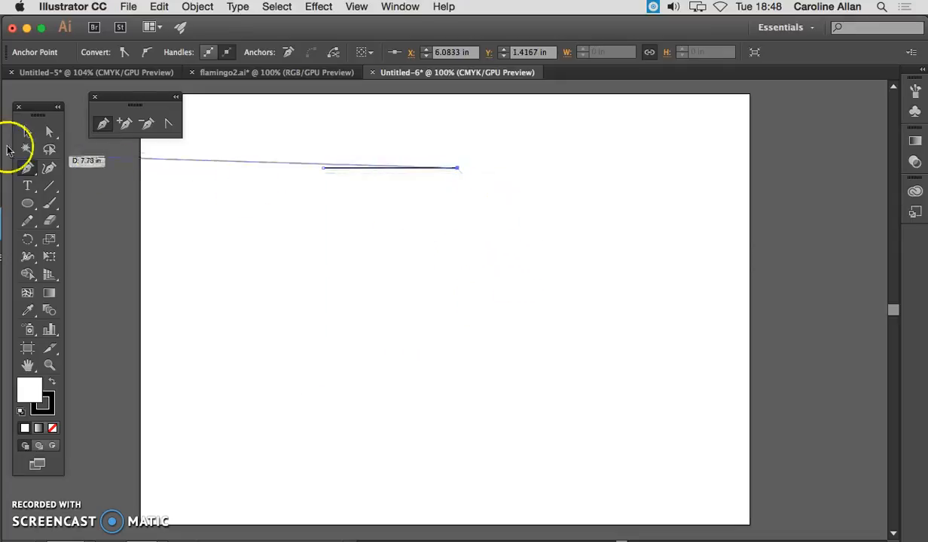
pyautogui.click(27, 167)
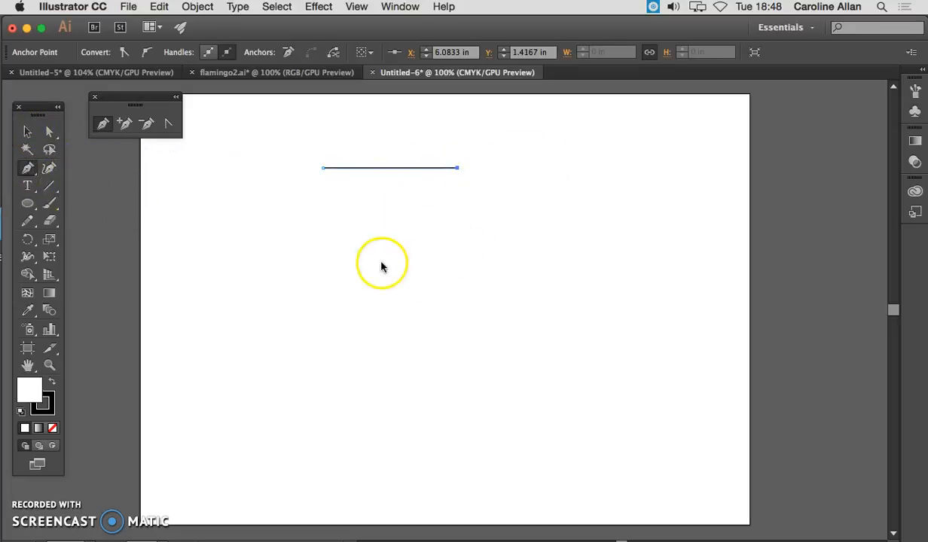
# Step: Draw two separate straight lines below the first one: one sloping down to the right and one nearly horizontal between them
pyautogui.click(348, 303)
pyautogui.click(467, 354)
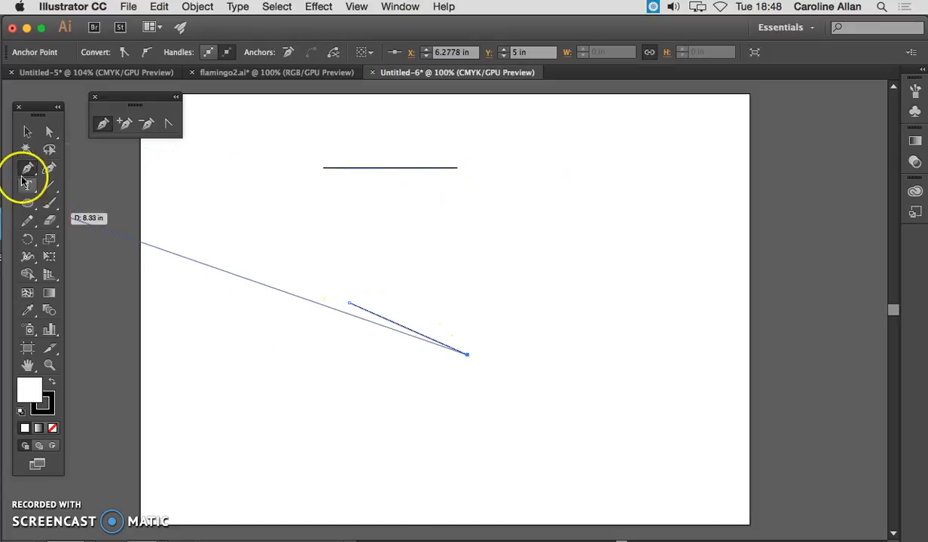
pyautogui.click(27, 167)
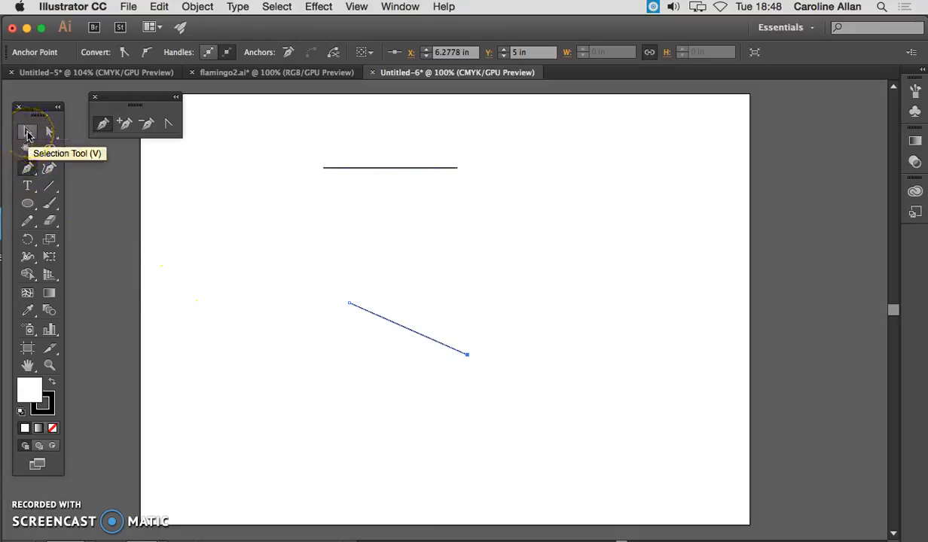
pyautogui.click(408, 240)
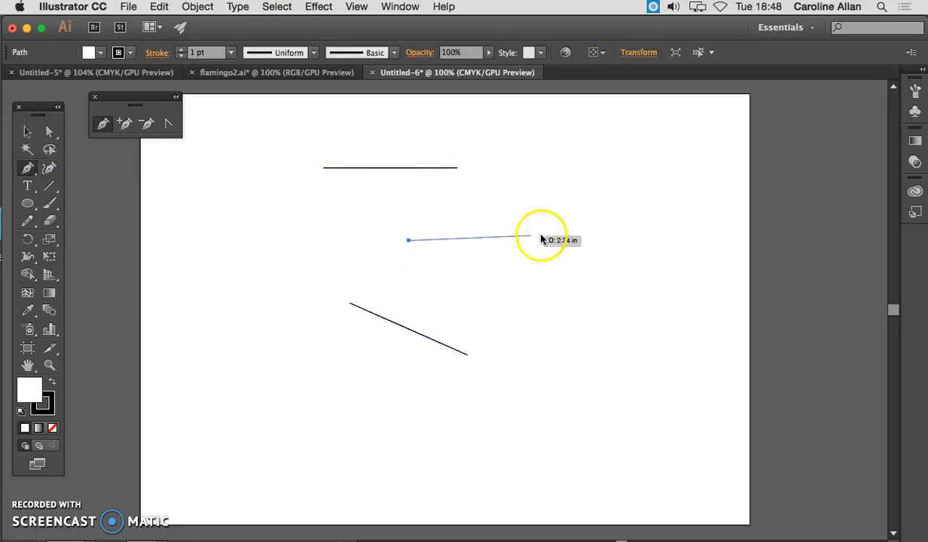
pyautogui.click(572, 230)
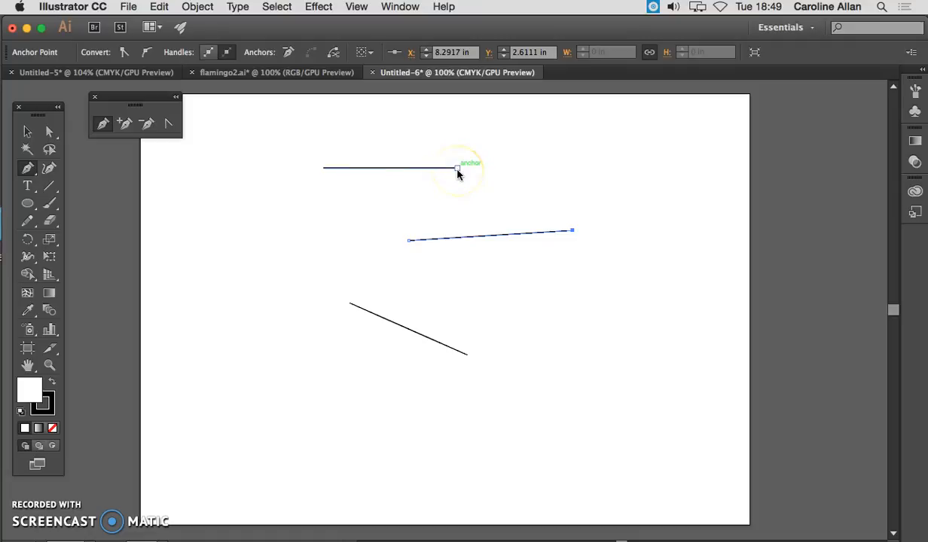
# Step: Draw a large zigzag path with straight segments that runs around the three lines and back to the artboard's left half
pyautogui.click(433, 197)
pyautogui.click(504, 169)
pyautogui.click(521, 201)
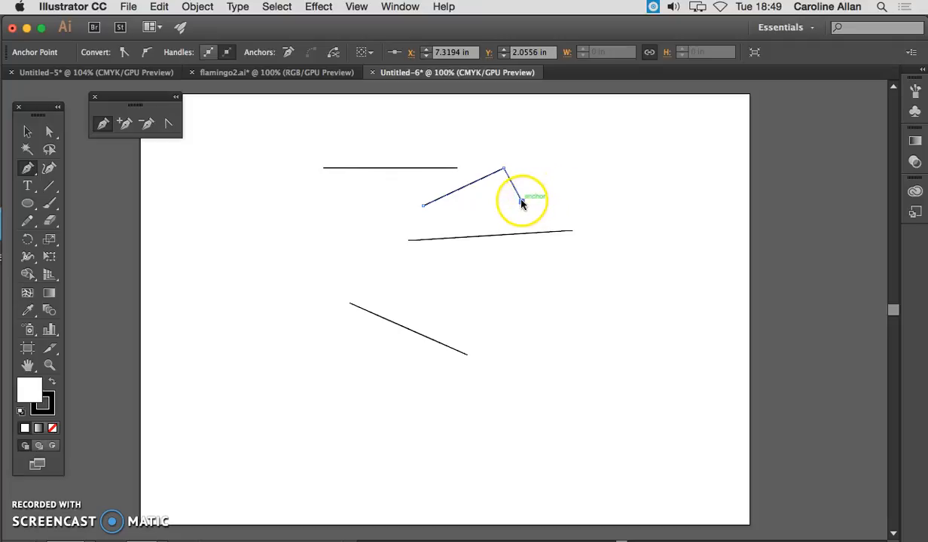
pyautogui.click(568, 156)
pyautogui.click(605, 223)
pyautogui.click(586, 308)
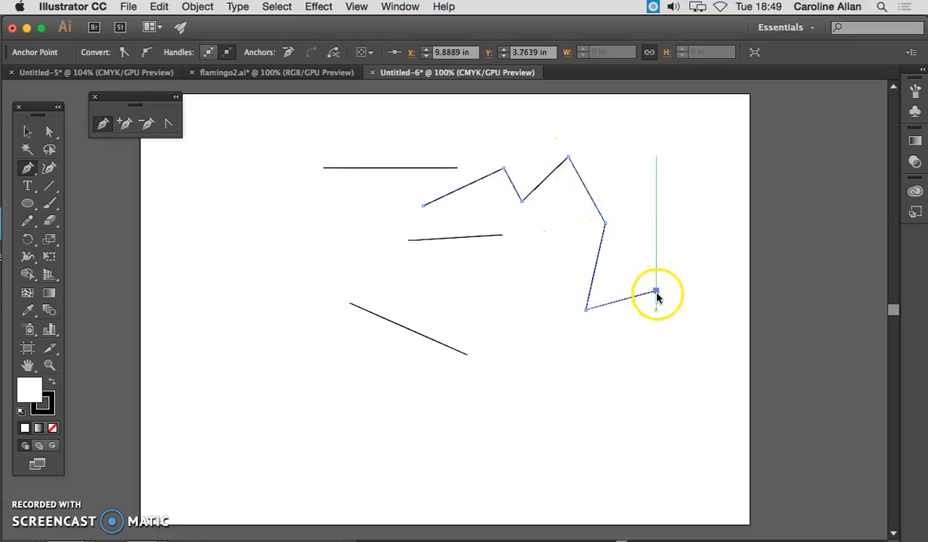
pyautogui.click(652, 157)
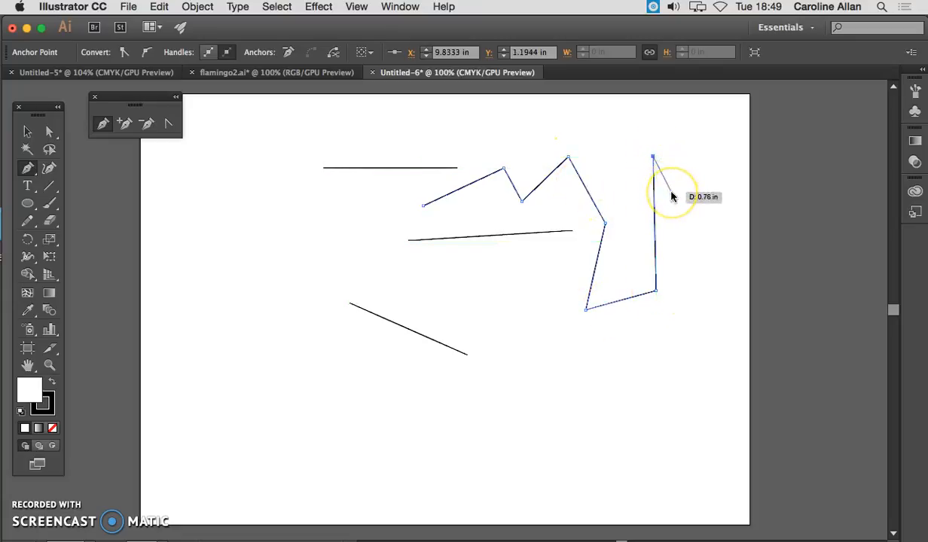
pyautogui.click(691, 373)
pyautogui.click(428, 311)
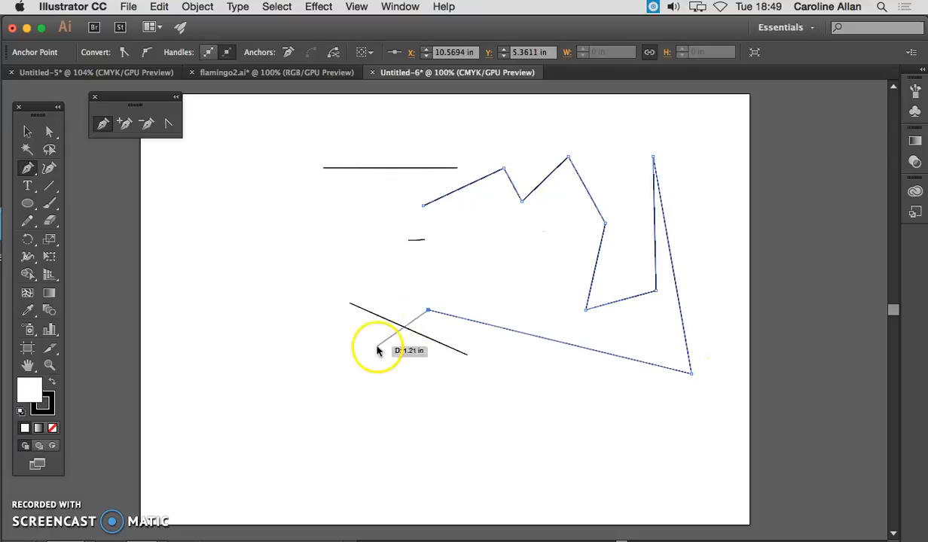
pyautogui.click(323, 413)
pyautogui.click(269, 231)
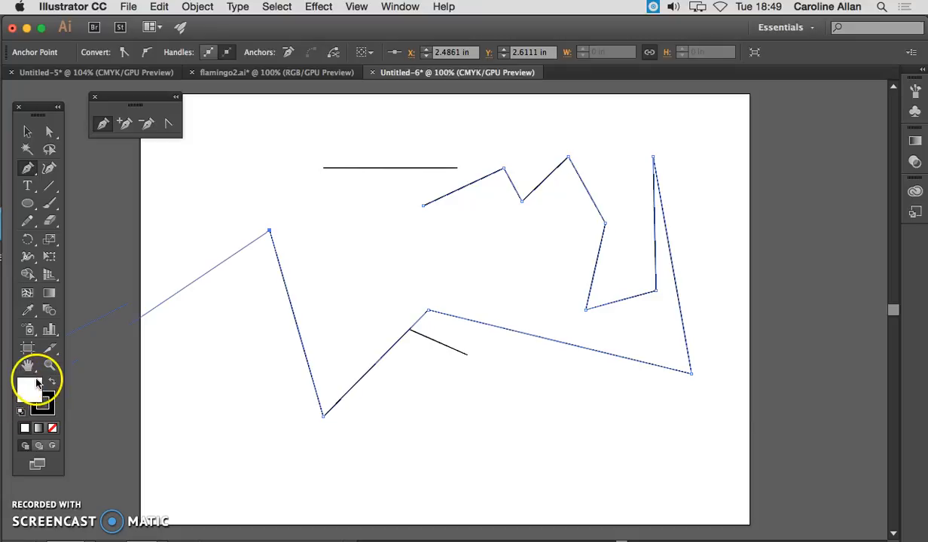
# Step: Set the zigzag path's fill to None and close the path at its starting anchor
pyautogui.click(52, 429)
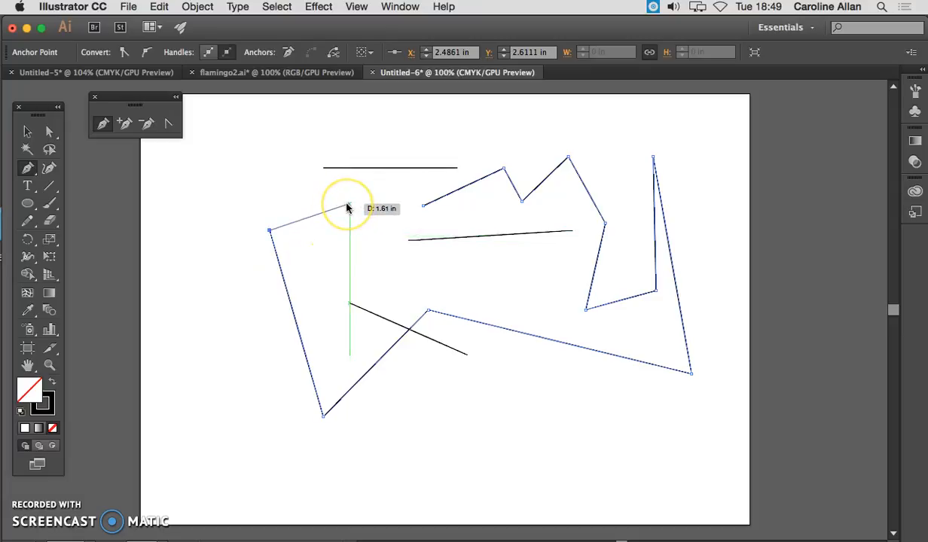
pyautogui.click(423, 206)
pyautogui.click(401, 239)
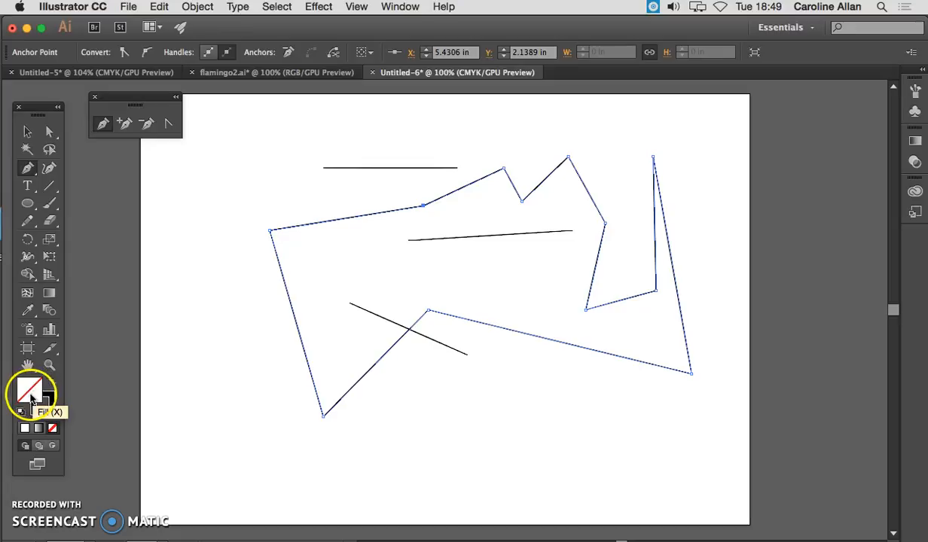
# Step: Select and delete all paths on the artboard
pyautogui.press('super+a')
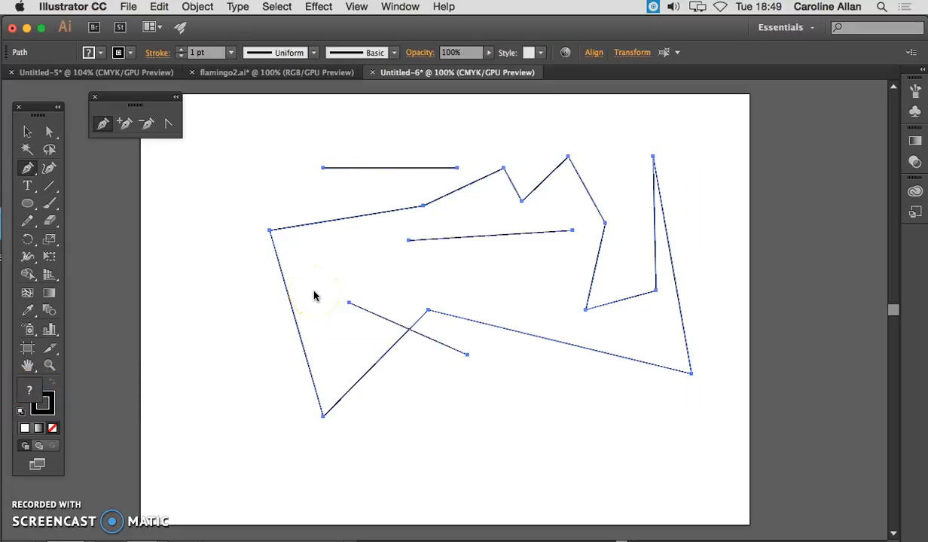
pyautogui.press('Delete')
# Step: Draw a closed, irregular four-sided shape with straight edges near the artboard's upper middle
pyautogui.click(318, 183)
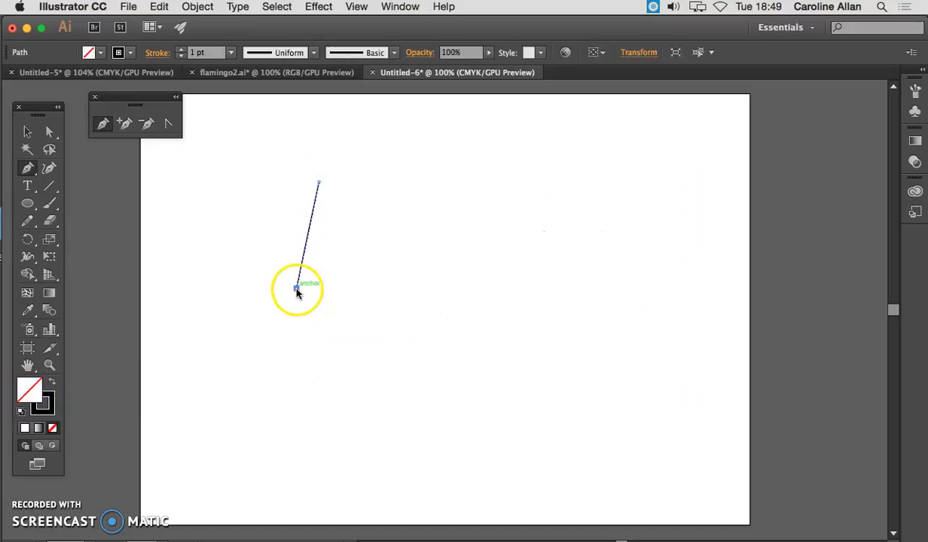
pyautogui.click(297, 287)
pyautogui.click(503, 304)
pyautogui.click(431, 162)
pyautogui.click(318, 183)
# Step: Draw a smaller four-anchor path to the right of the closed shape, leaving its upper side open
pyautogui.click(546, 159)
pyautogui.click(533, 241)
pyautogui.click(660, 261)
pyautogui.click(659, 125)
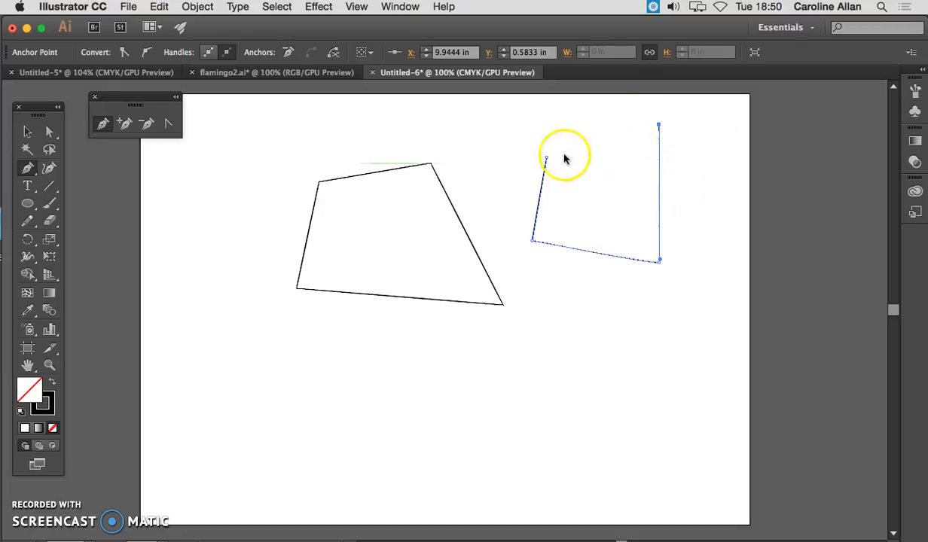
# Step: Select the closed four-sided shape and fill it with a purple colour
pyautogui.click(30, 133)
pyautogui.click(467, 240)
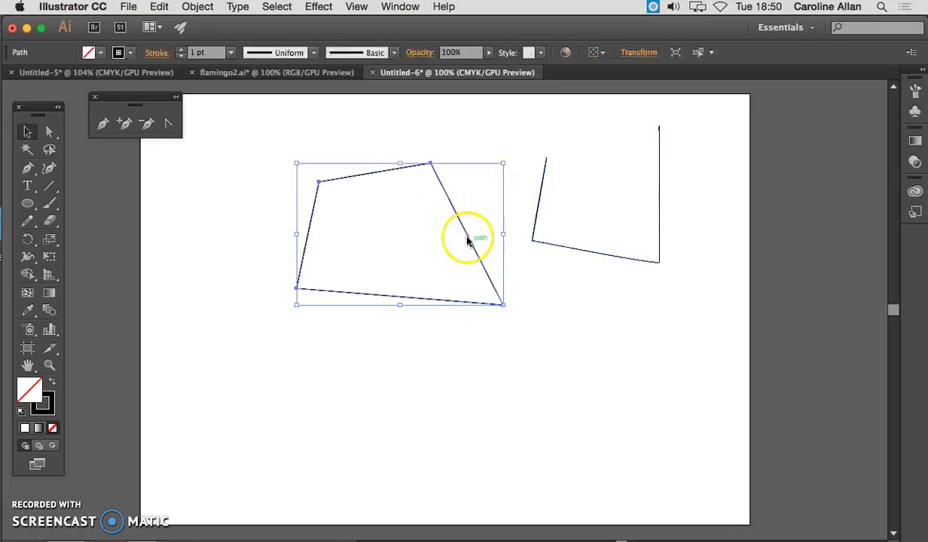
pyautogui.doubleClick(34, 390)
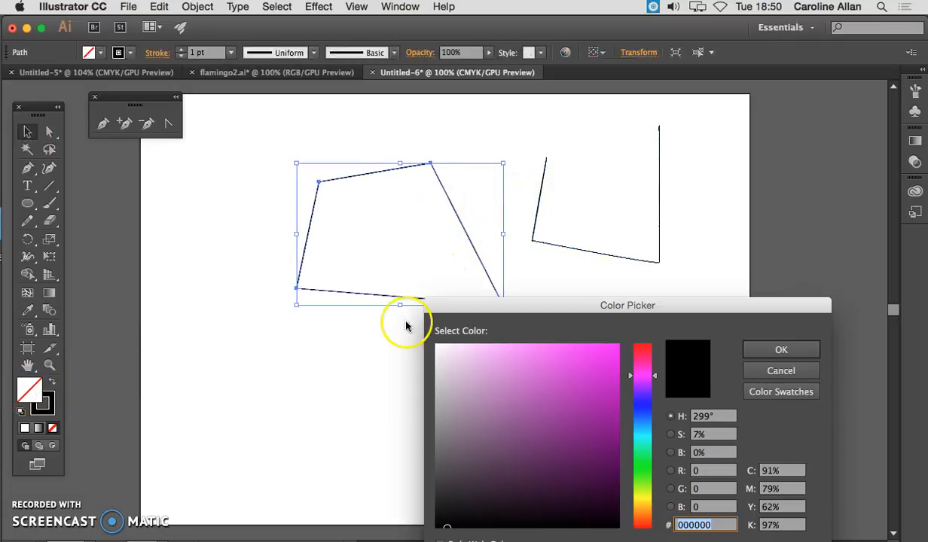
pyautogui.click(611, 353)
pyautogui.click(781, 349)
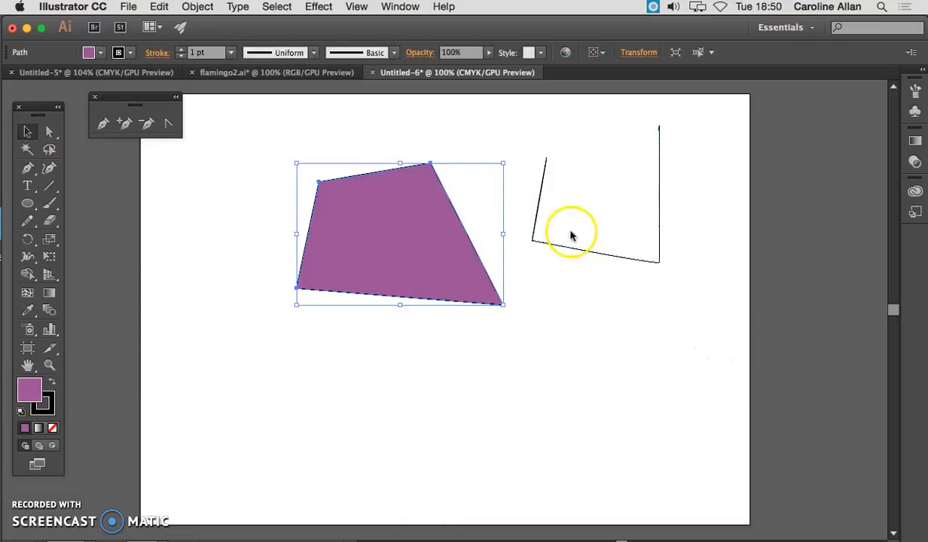
# Step: Fill the open path with purple, picking colour C035C4, and deselect it
pyautogui.click(558, 254)
pyautogui.doubleClick(28, 390)
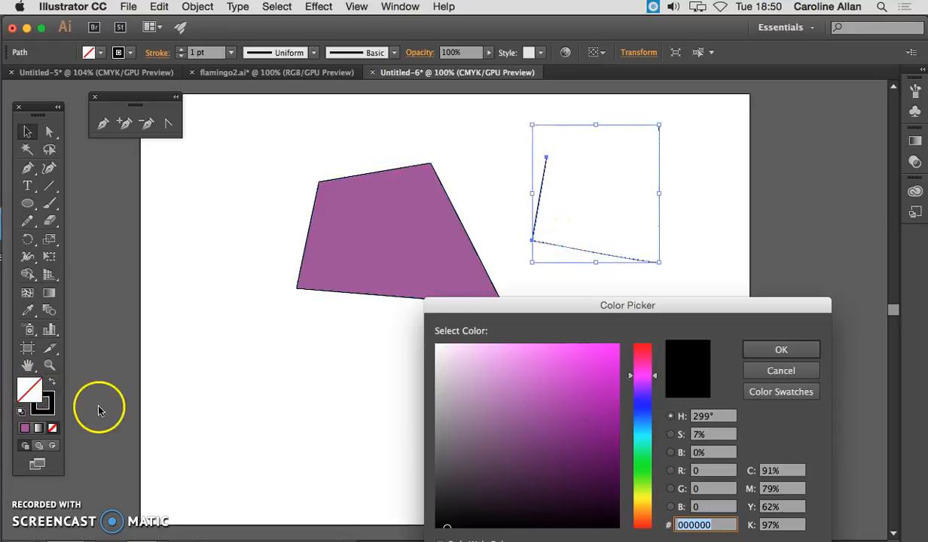
pyautogui.click(570, 387)
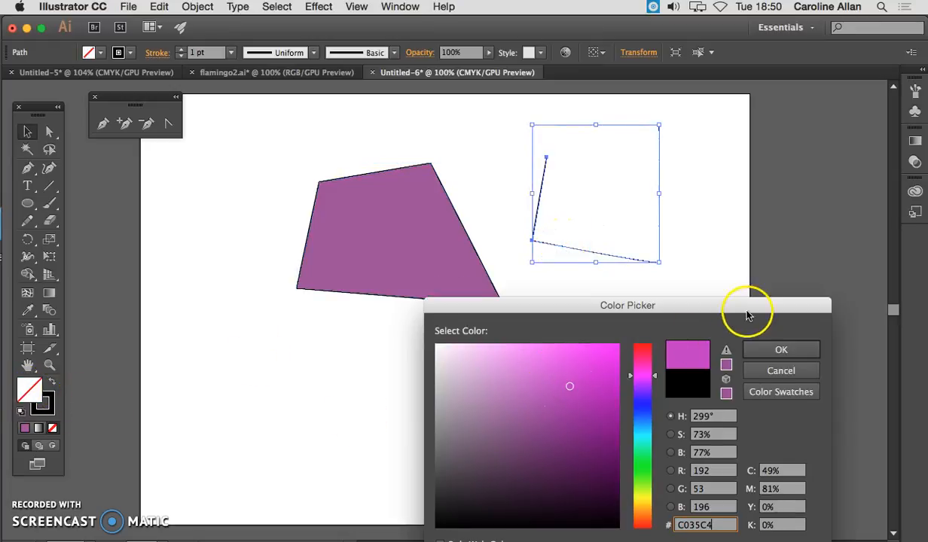
pyautogui.click(780, 350)
pyautogui.click(28, 133)
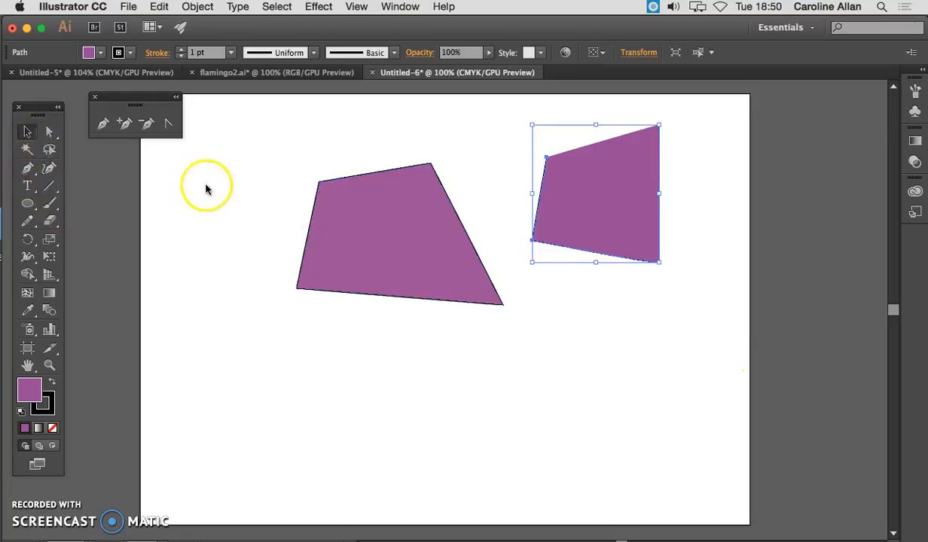
pyautogui.click(234, 185)
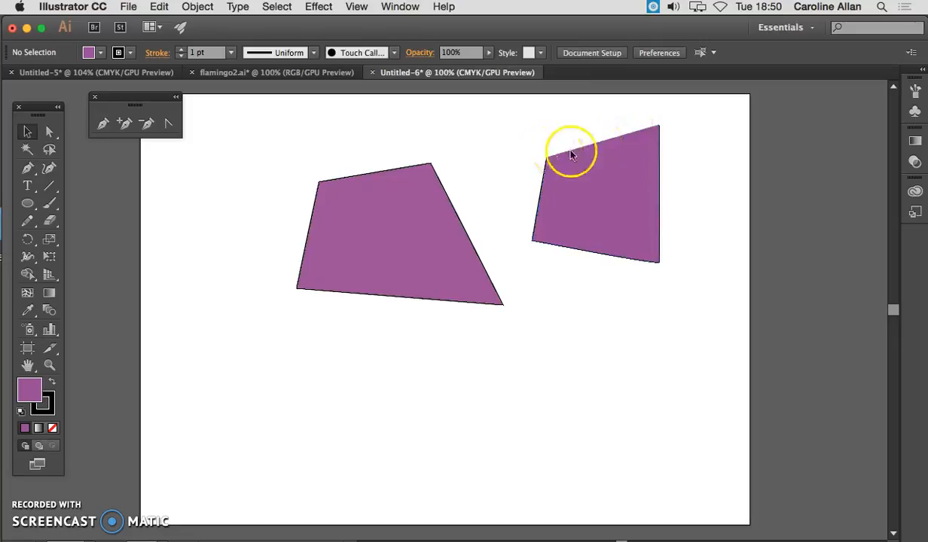
# Step: Delete the filled open path and the filled closed shape from the artboard
pyautogui.click(622, 186)
pyautogui.press('Delete')
pyautogui.click(420, 205)
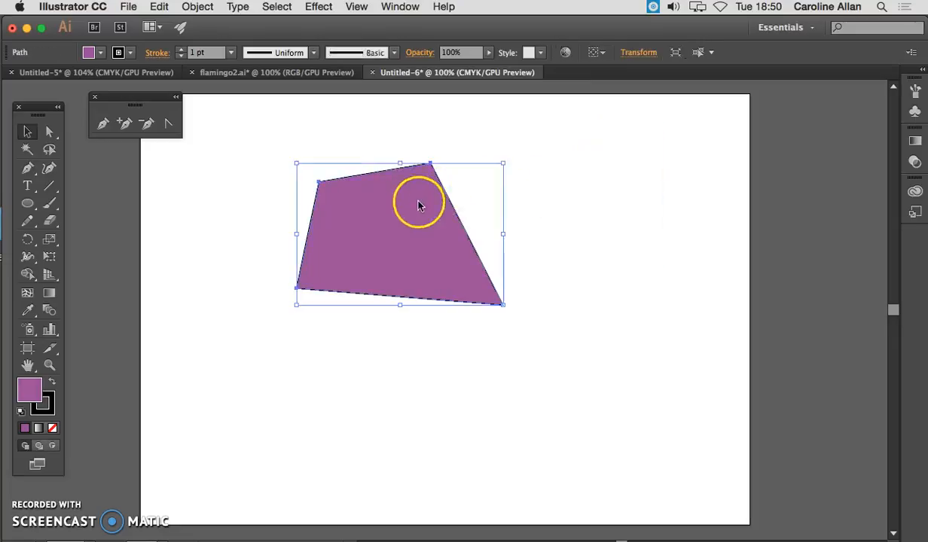
pyautogui.click(347, 252)
pyautogui.press('Delete')
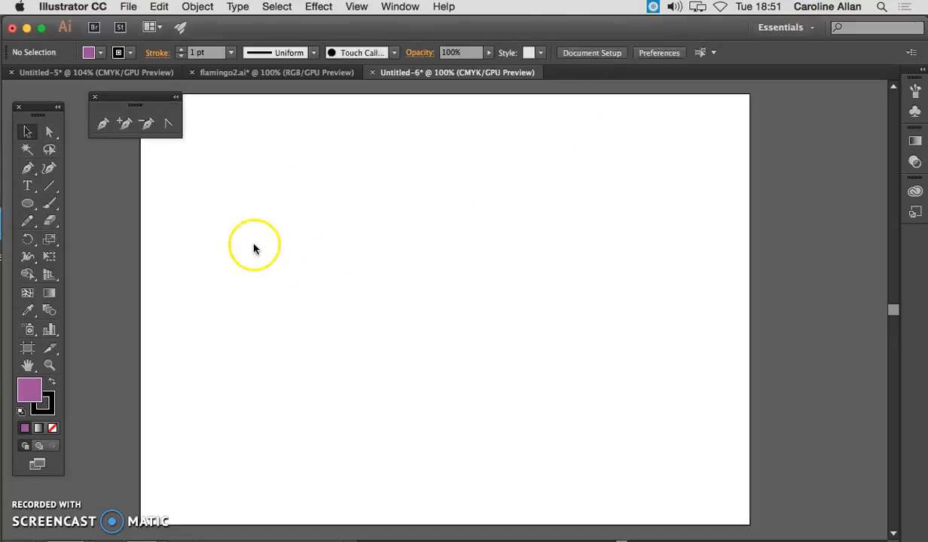
# Step: Draw an open zigzag path with six anchors across the upper artboard using the Pen tool, with its fill set to None
pyautogui.click(267, 199)
pyautogui.click(344, 195)
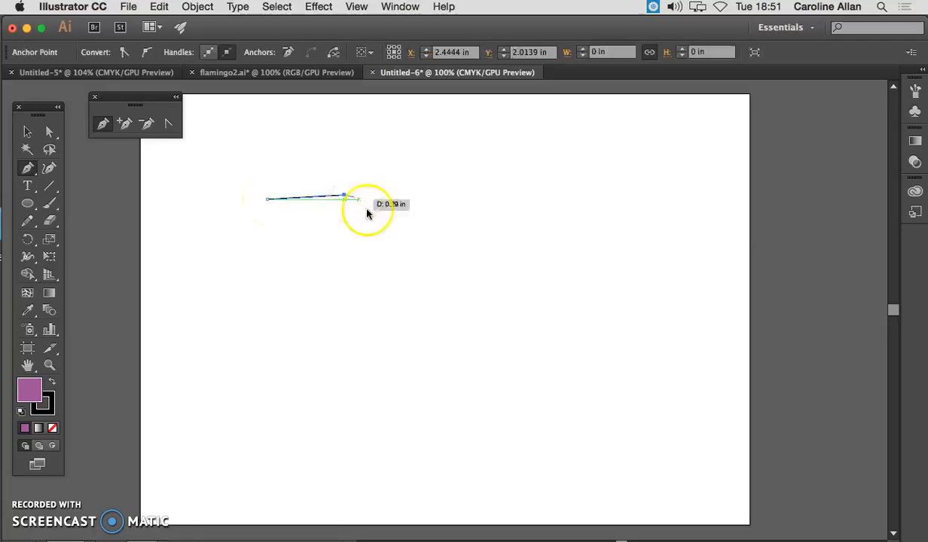
pyautogui.click(388, 234)
pyautogui.click(426, 191)
pyautogui.click(475, 238)
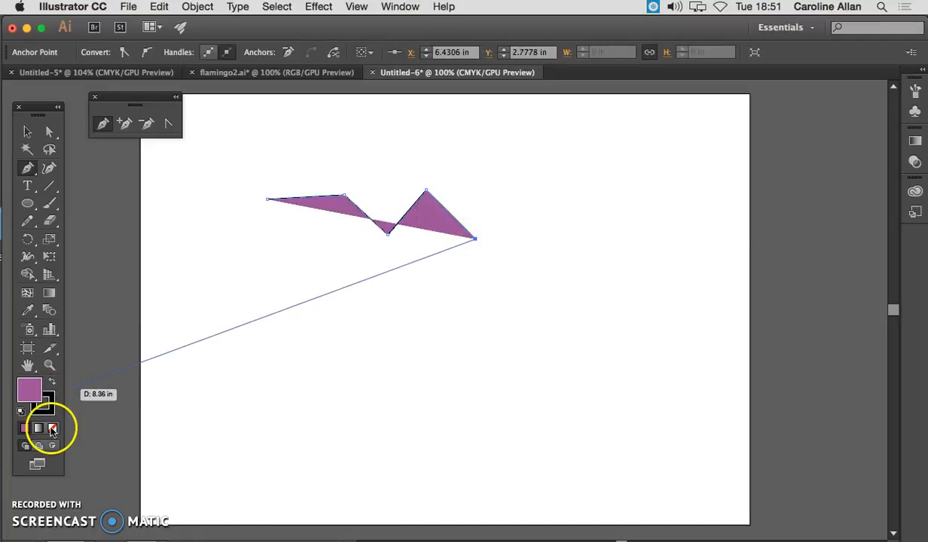
pyautogui.click(52, 428)
pyautogui.click(509, 190)
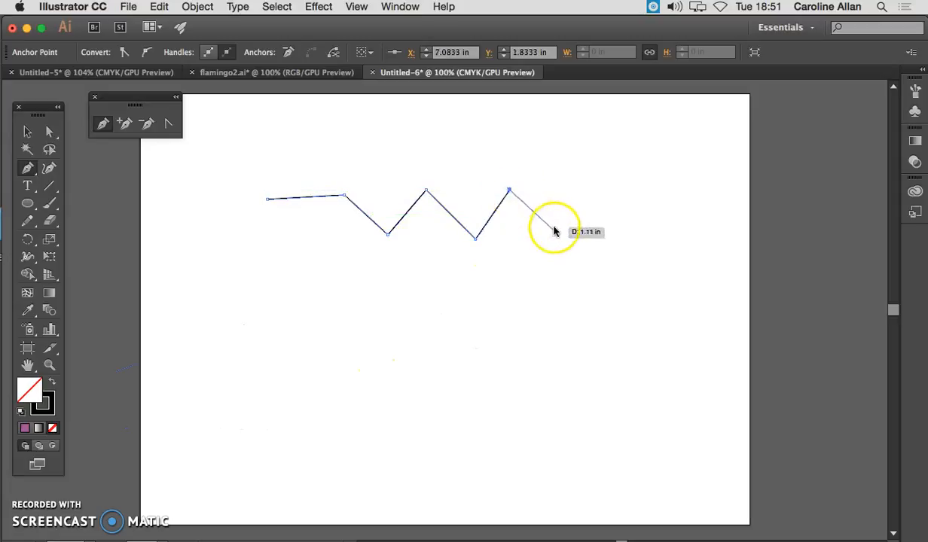
# Step: Continue the zigzag path with an S-shaped curve down its right side, followed by straight segments leading back towards the middle
pyautogui.moveTo(554, 226); pyautogui.dragTo(536, 281)
pyautogui.click(616, 262)
pyautogui.click(589, 358)
pyautogui.click(436, 353)
pyautogui.click(500, 302)
pyautogui.click(458, 284)
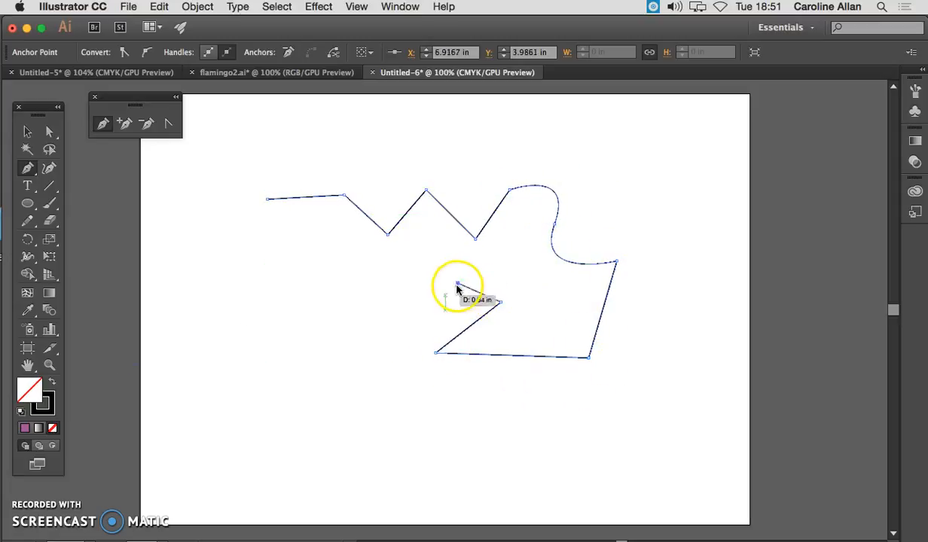
# Step: Extend the path leftward with a curved anchor, swing that anchor's outgoing handle downward to form a cusp, and add a straight segment
pyautogui.moveTo(405, 319); pyautogui.dragTo(385, 281)
pyautogui.click(315, 300)
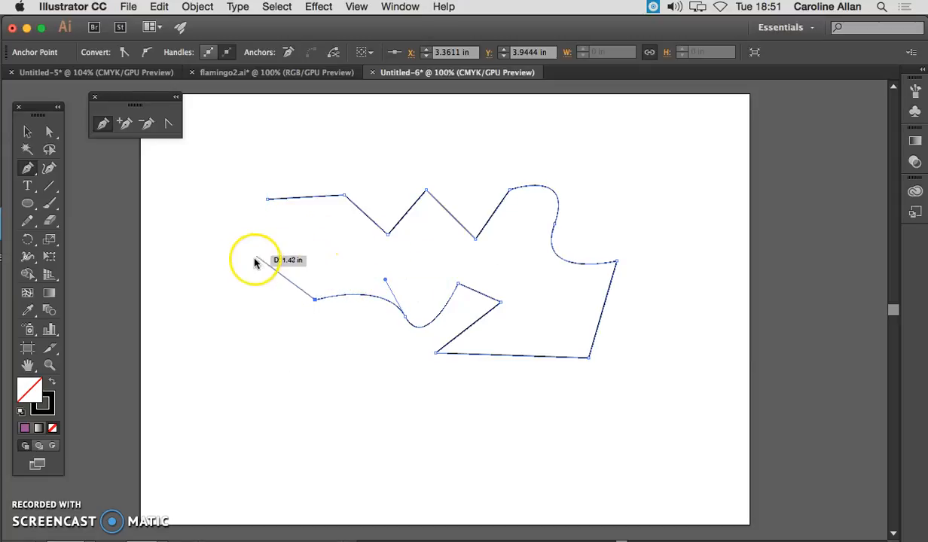
pyautogui.moveTo(385, 280); pyautogui.dragTo(360, 414)
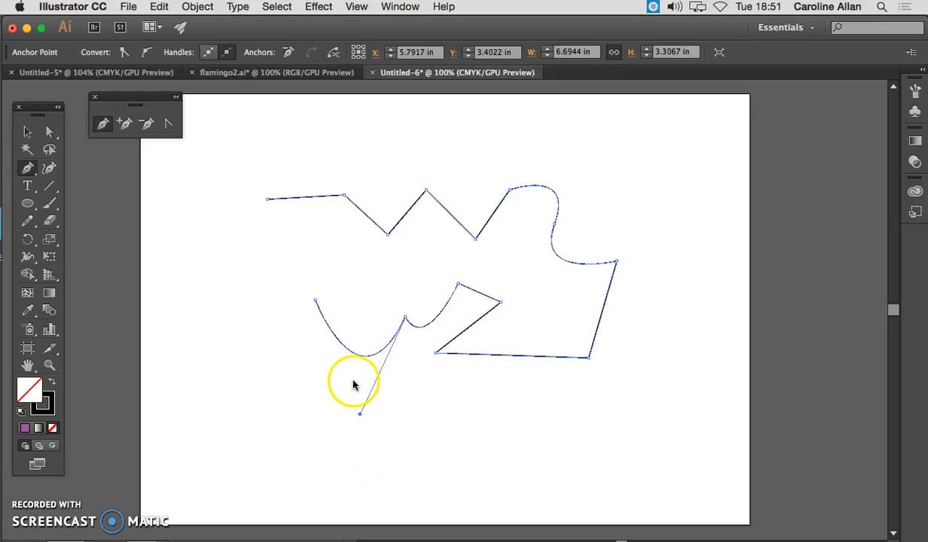
pyautogui.click(315, 301)
pyautogui.click(244, 292)
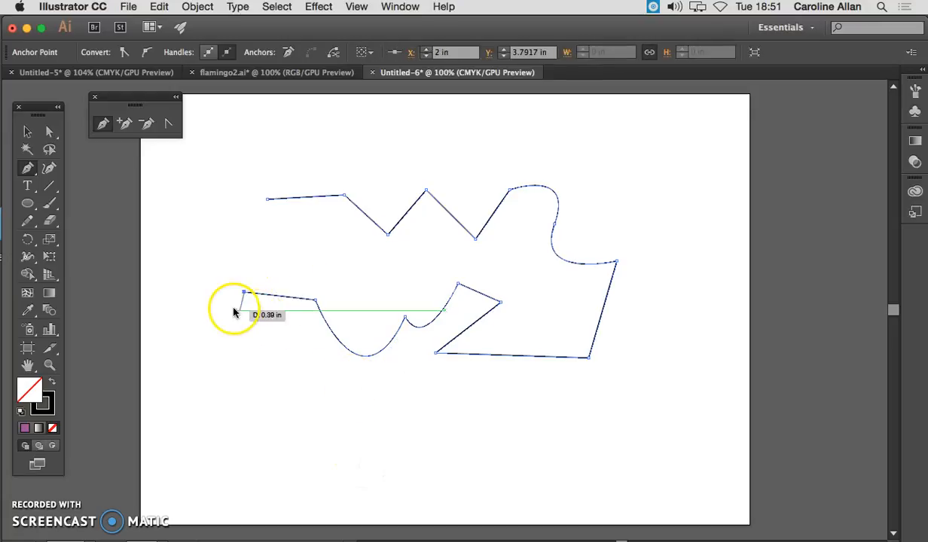
# Step: Extend the mixed path with a straight segment and a curved anchor, and delete the whole path from the artboard
pyautogui.click(217, 251)
pyautogui.moveTo(261, 229); pyautogui.dragTo(299, 282)
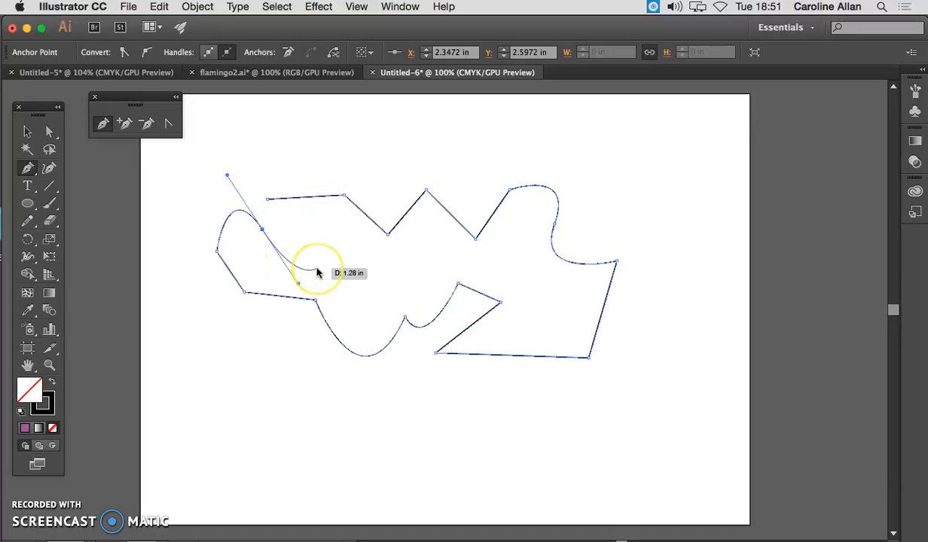
pyautogui.press('super')
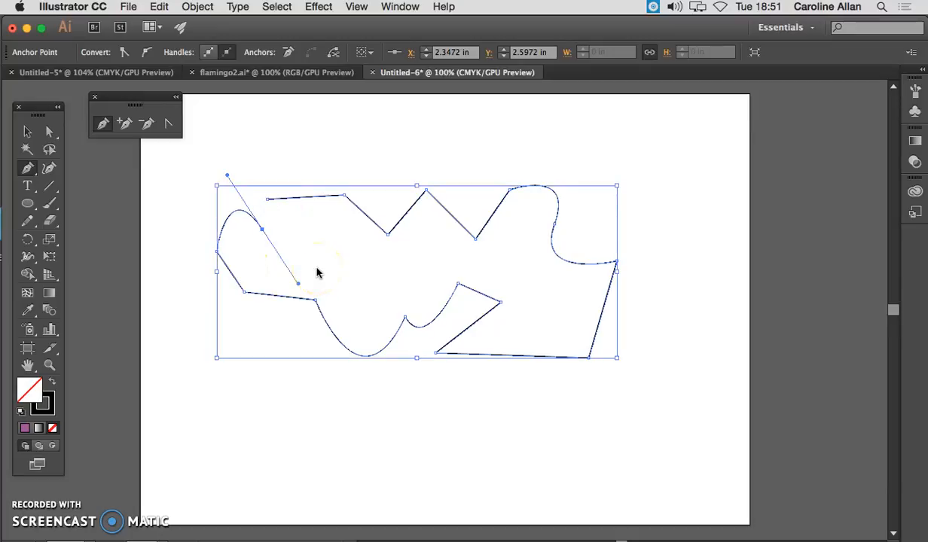
pyautogui.press('super+z')
pyautogui.press('super+z')
pyautogui.press('Delete')
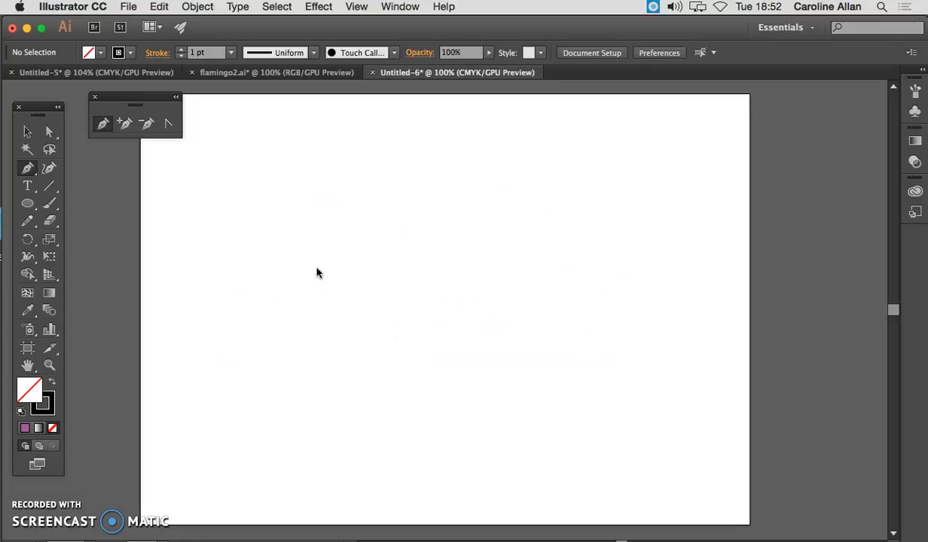
pyautogui.click(316, 213)
pyautogui.click(439, 213)
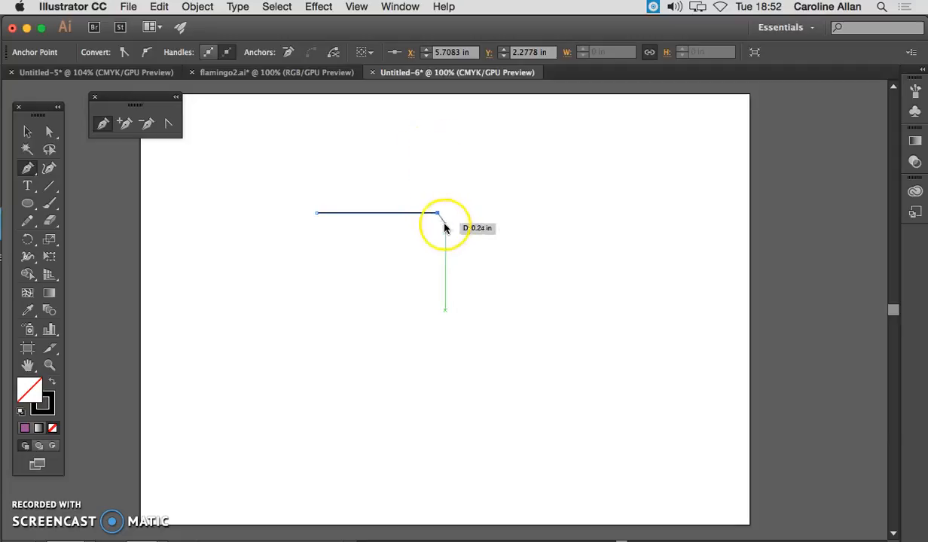
pyautogui.press('BackSpace')
pyautogui.press('BackSpace')
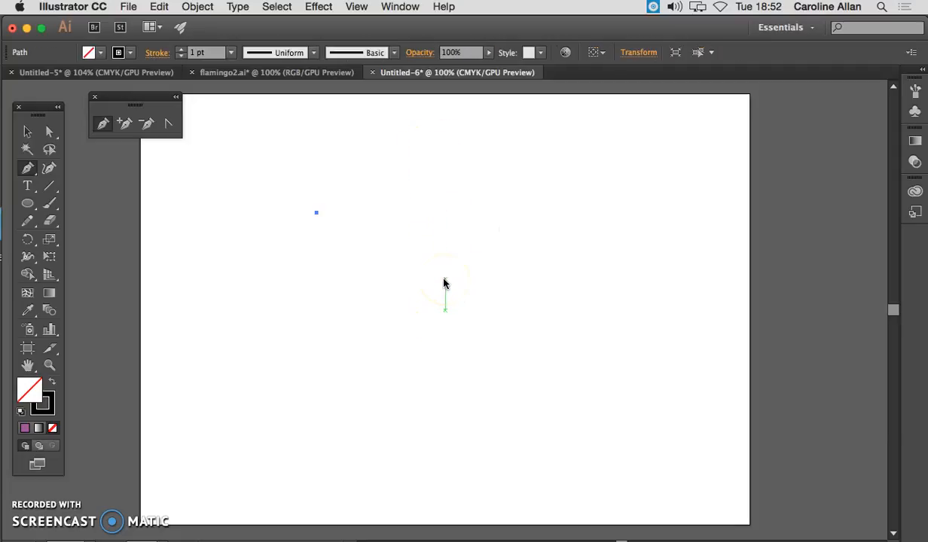
pyautogui.moveTo(364, 210); pyautogui.dragTo(364, 172)
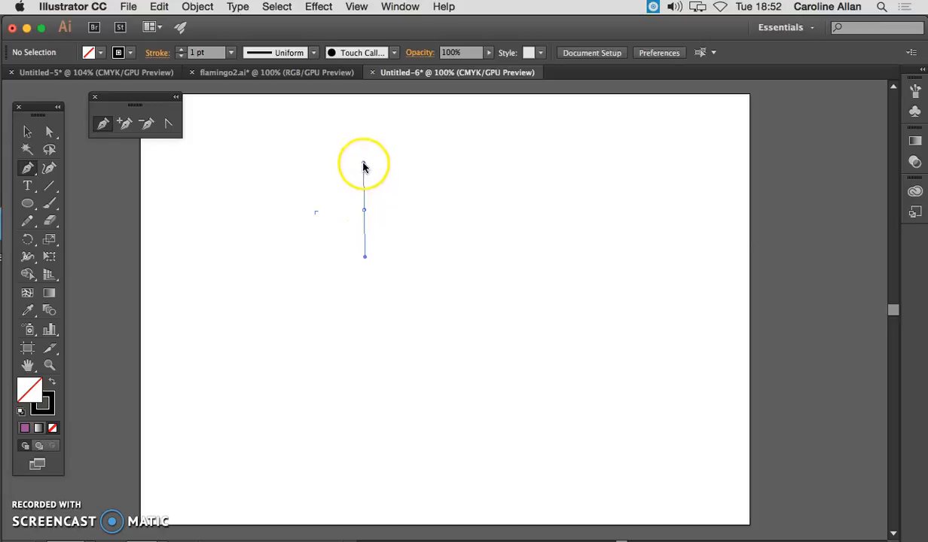
pyautogui.moveTo(363, 165); pyautogui.dragTo(365, 161)
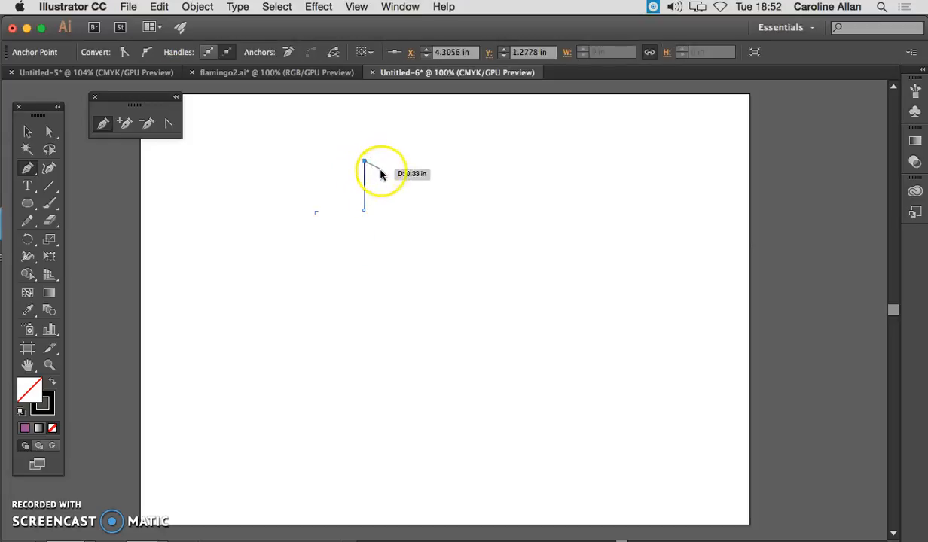
pyautogui.press('BackSpace')
# Step: Draw an open curve with the Pen tool from an anchor with vertical handles to a level corner anchor about 1.3 in to its right
pyautogui.moveTo(369, 214); pyautogui.dragTo(367, 158)
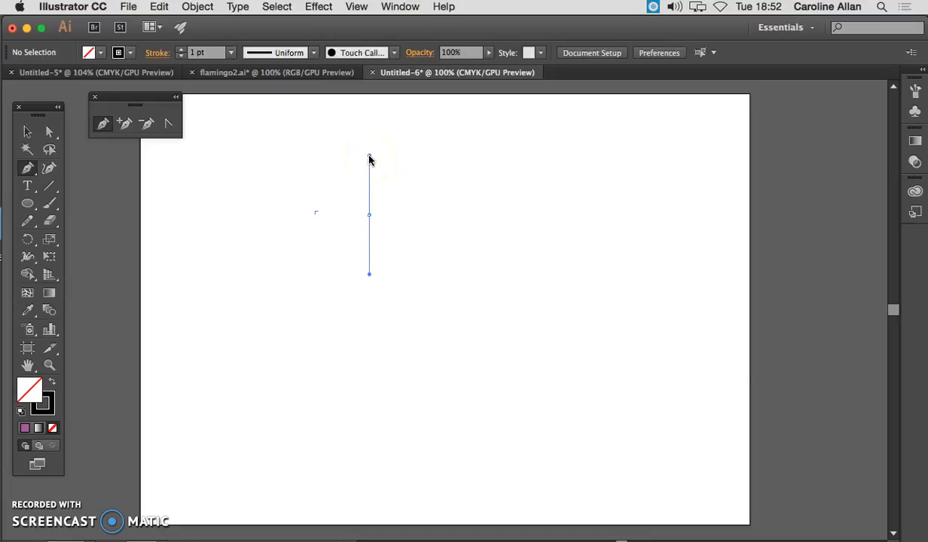
pyautogui.moveTo(370, 156); pyautogui.dragTo(369, 155)
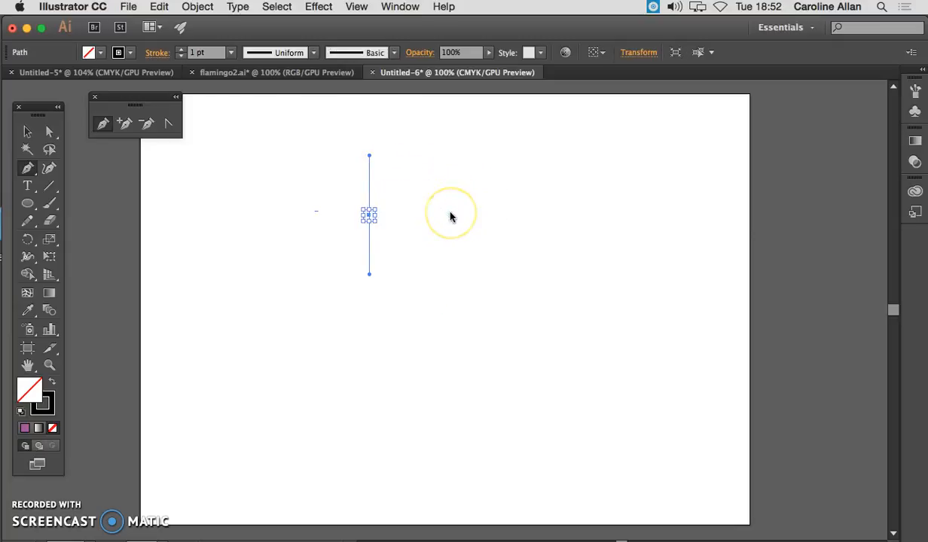
pyautogui.press('super+equal')
pyautogui.press('super+equal')
pyautogui.moveTo(444, 234); pyautogui.dragTo(453, 392)
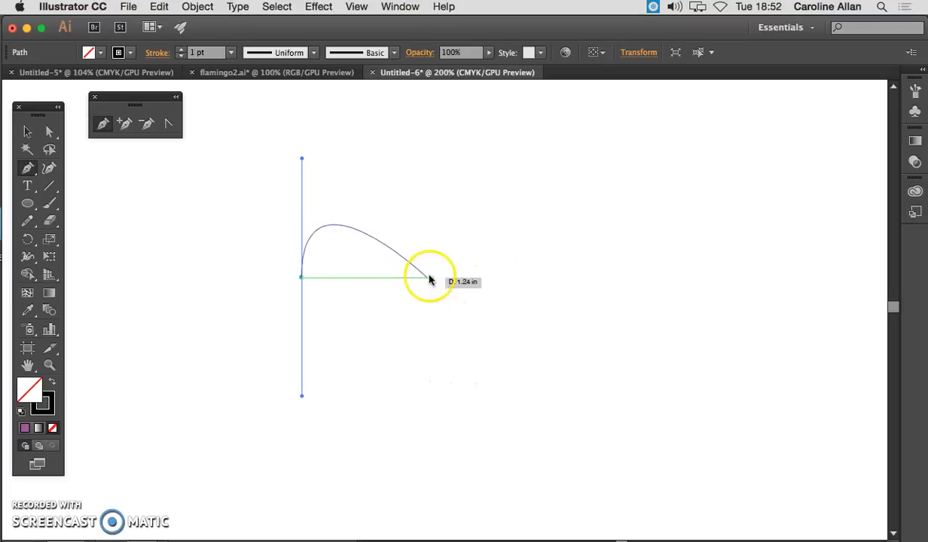
pyautogui.click(477, 281)
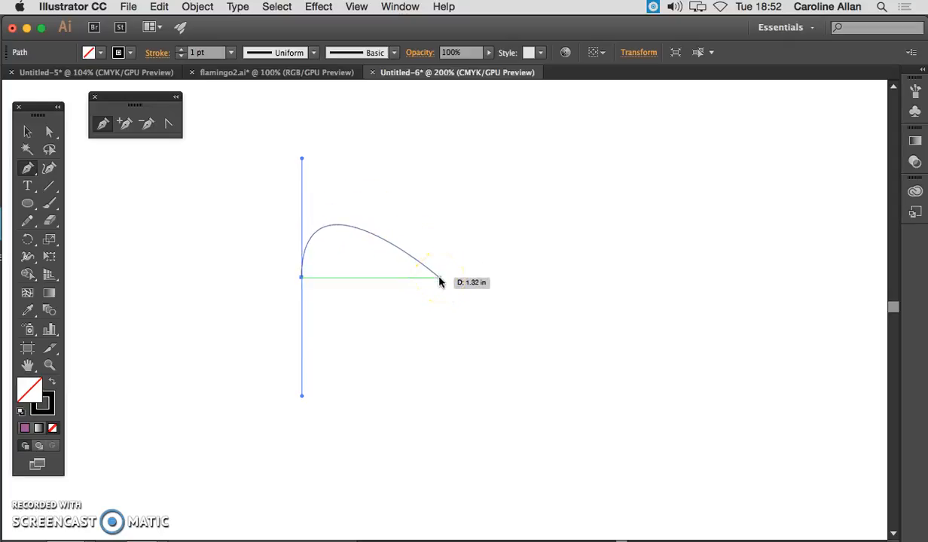
pyautogui.click(441, 282)
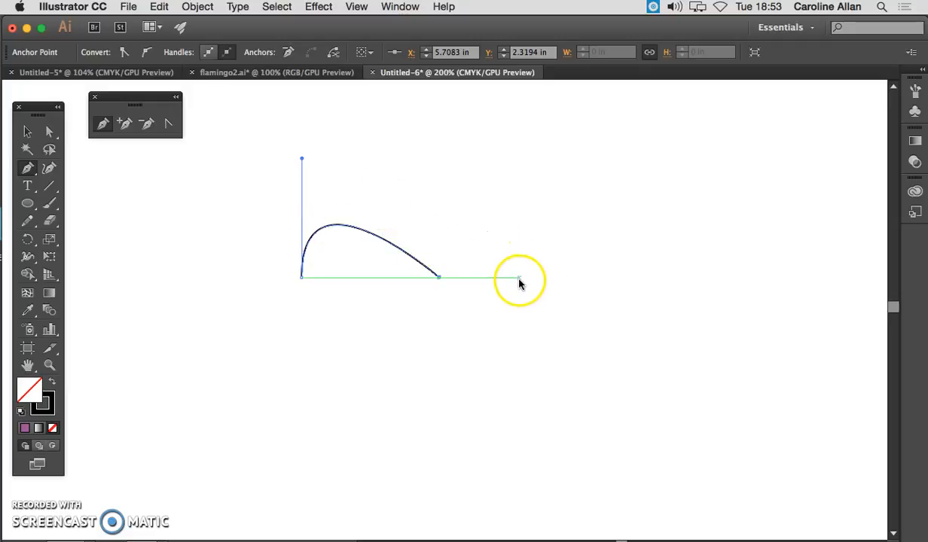
pyautogui.moveTo(519, 277); pyautogui.dragTo(520, 170)
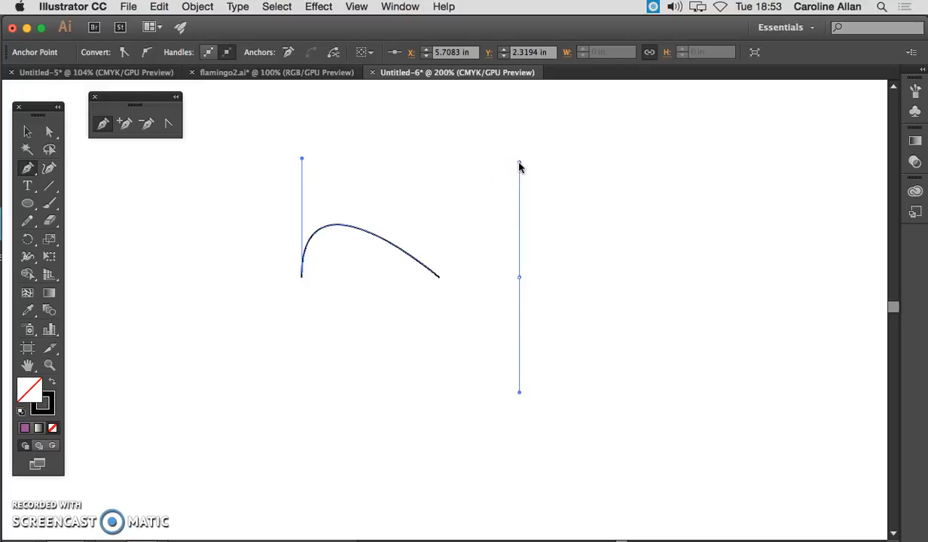
pyautogui.moveTo(518, 162); pyautogui.dragTo(519, 162)
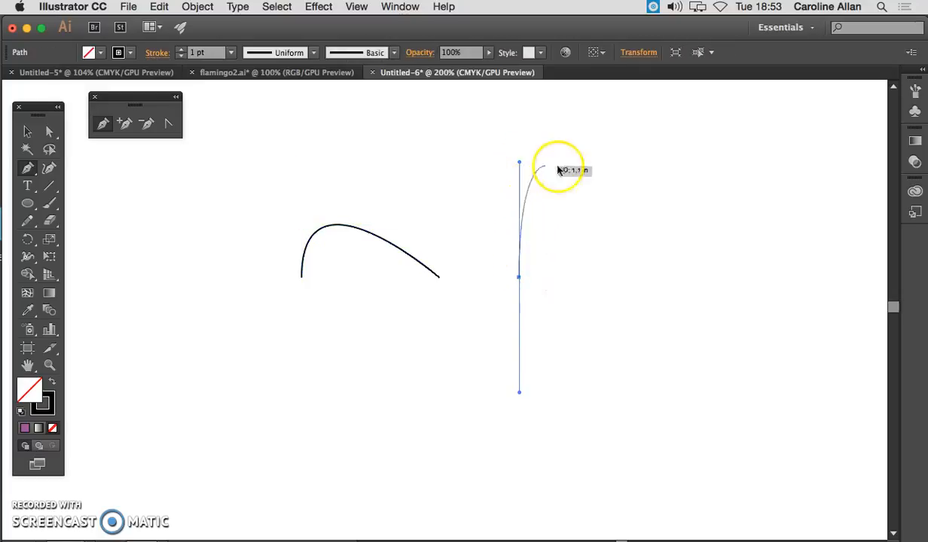
pyautogui.click(630, 279)
pyautogui.moveTo(631, 283); pyautogui.dragTo(632, 392)
pyautogui.press('super+z')
pyautogui.press('super+z')
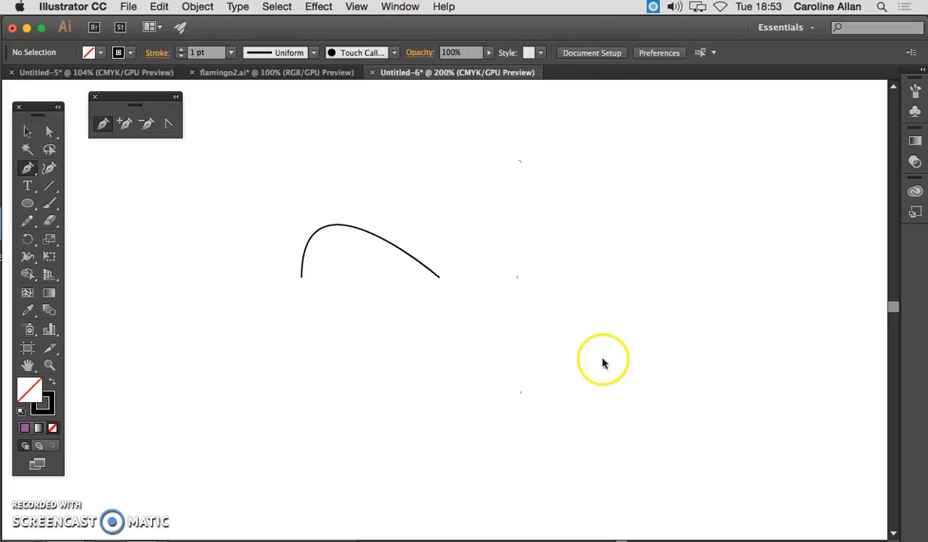
# Step: Draw a symmetrical arch about 0.9 in wide right of the first curve, with vertical handles on both level anchors
pyautogui.moveTo(525, 278); pyautogui.dragTo(525, 169)
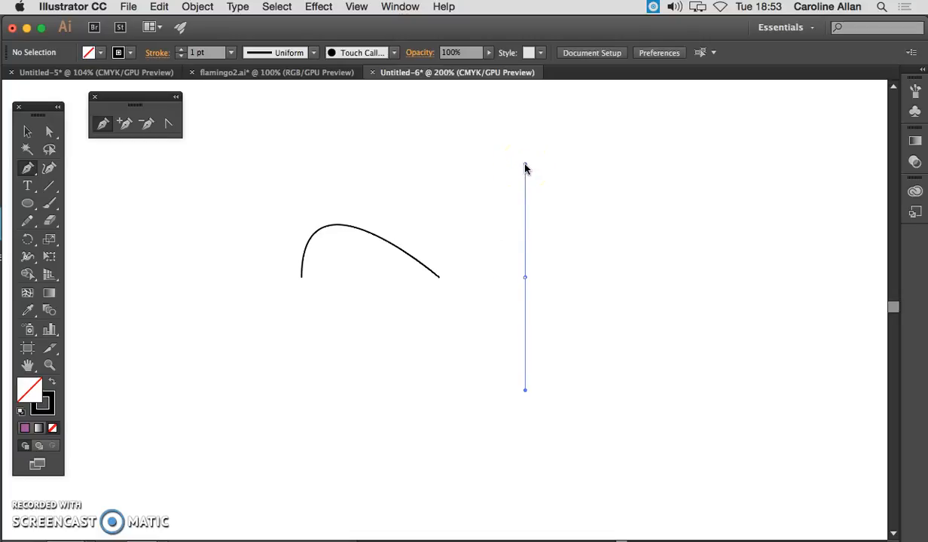
pyautogui.moveTo(525, 170)
pyautogui.mouseDown()
pyautogui.moveTo(505, 165)
pyautogui.moveTo(519, 169)
pyautogui.moveTo(525, 193)
pyautogui.moveTo(545, 180)
pyautogui.moveTo(526, 182)
pyautogui.moveTo(528, 161)
pyautogui.mouseUp()
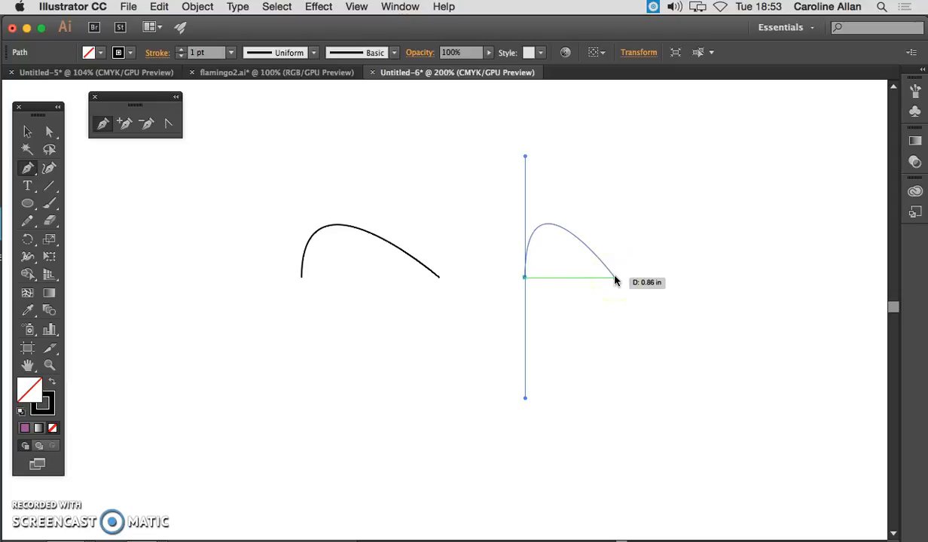
pyautogui.moveTo(616, 279); pyautogui.dragTo(617, 407)
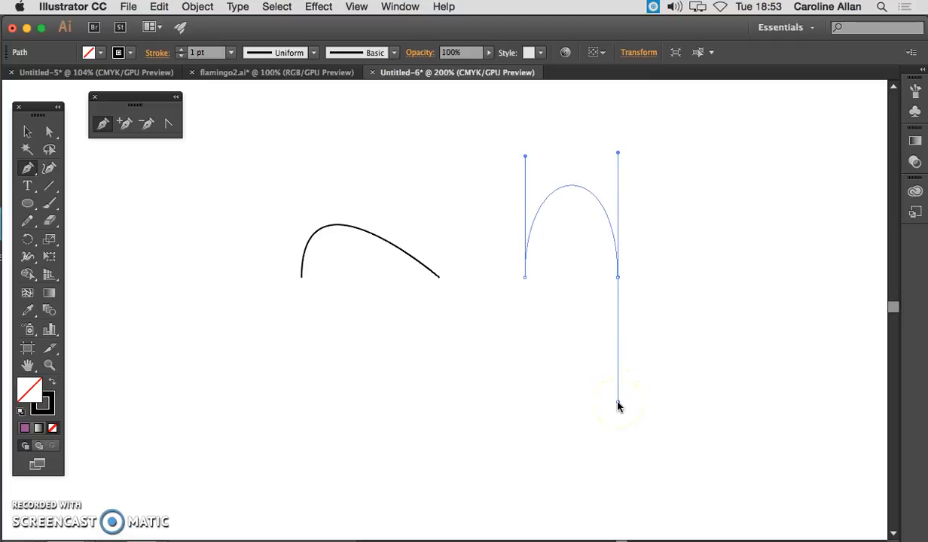
pyautogui.moveTo(617, 407); pyautogui.dragTo(617, 402)
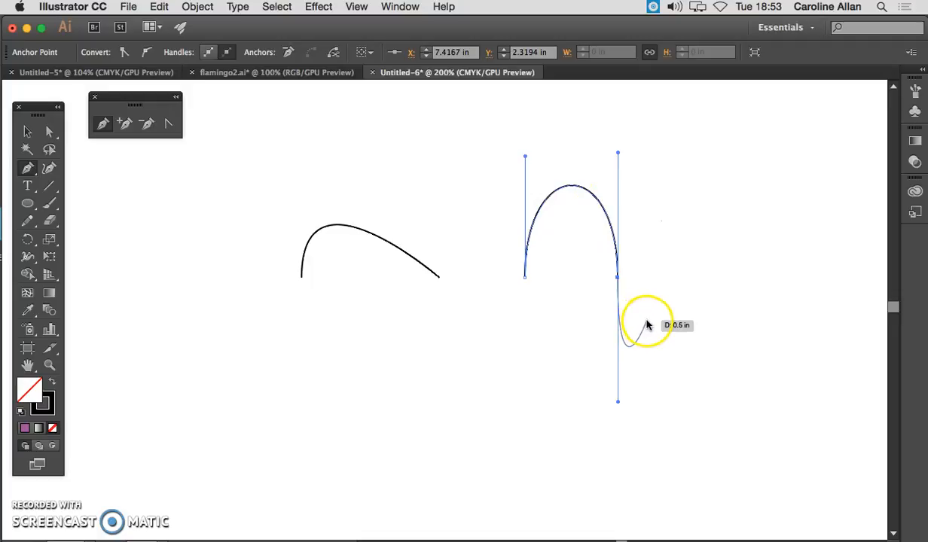
# Step: Continue the arch with a U-shaped curve about 1.45 in wide, ending in a smooth anchor level with the others and with vertical handles
pyautogui.hscroll(5, 631, 322)
pyautogui.hscroll(4, 630, 321)
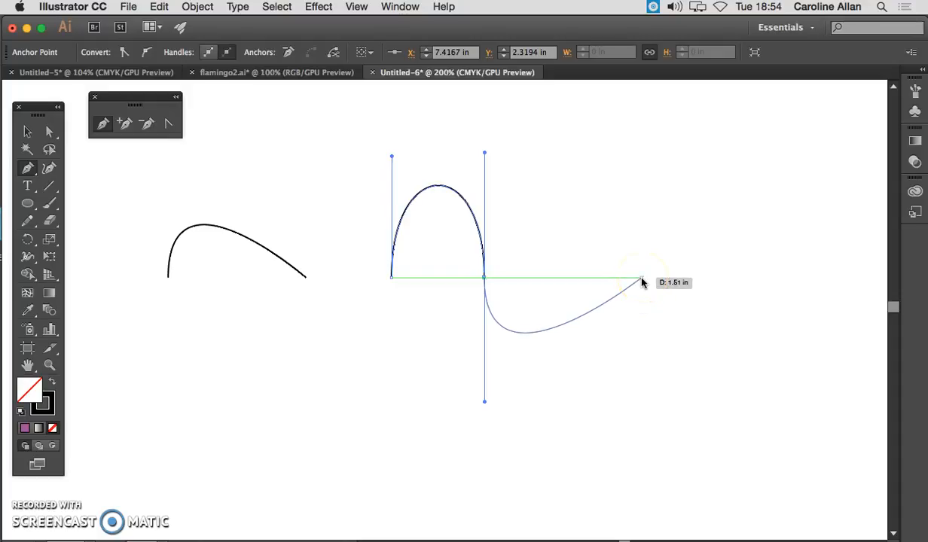
pyautogui.moveTo(642, 280); pyautogui.dragTo(679, 302)
pyautogui.press('super+z')
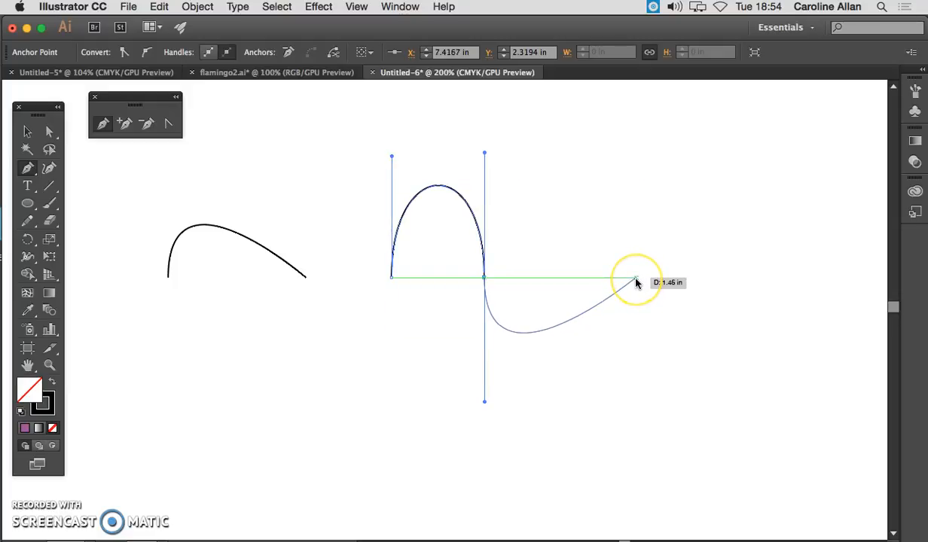
pyautogui.moveTo(636, 278); pyautogui.dragTo(635, 150)
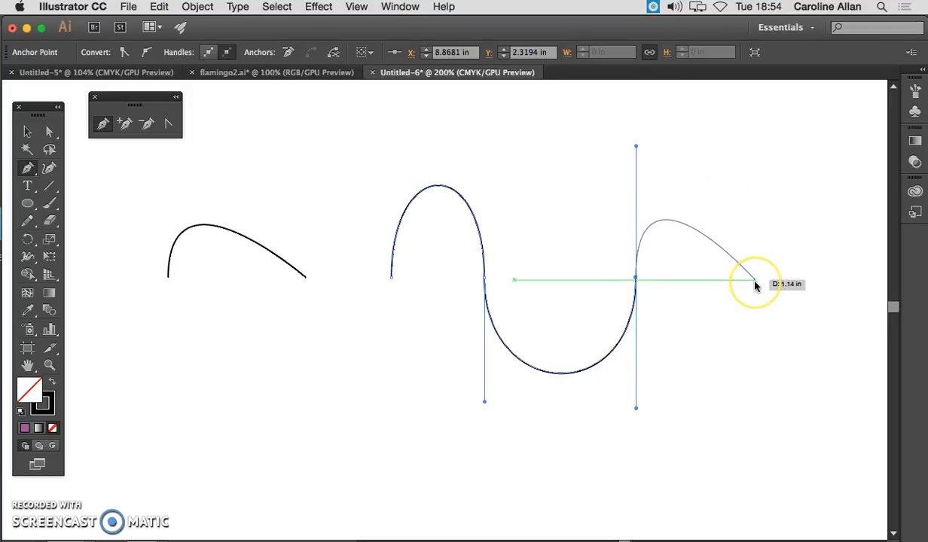
# Step: Remove the outgoing handle from the wave's end anchor and add a horizontal straight segment about 1.6 in long
pyautogui.hscroll(3, 749, 276)
pyautogui.hscroll(3, 749, 278)
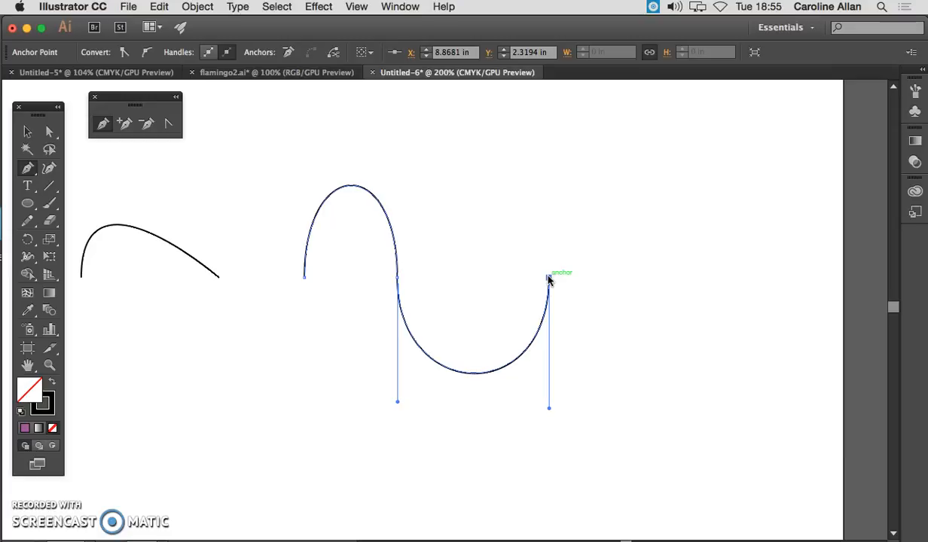
pyautogui.moveTo(560, 291); pyautogui.dragTo(552, 282)
pyautogui.click(552, 282)
pyautogui.moveTo(551, 281); pyautogui.dragTo(712, 277)
pyautogui.moveTo(713, 278); pyautogui.dragTo(725, 293)
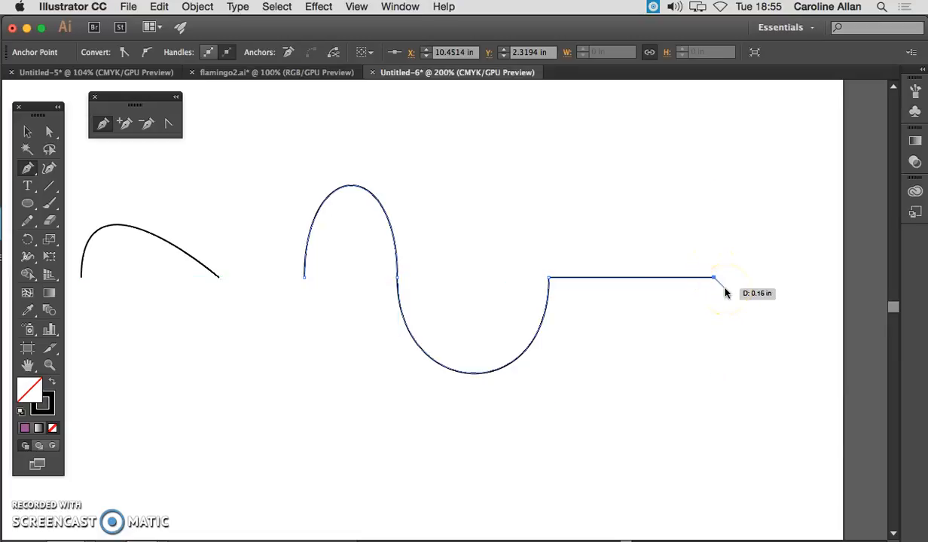
pyautogui.moveTo(726, 293); pyautogui.dragTo(732, 403)
pyautogui.hscroll(5, 718, 282)
pyautogui.press('super+z')
# Step: Pull a handle upward from the end of the straight segment and add a curved anchor to its right with a downward handle
pyautogui.moveTo(687, 340); pyautogui.dragTo(636, 280)
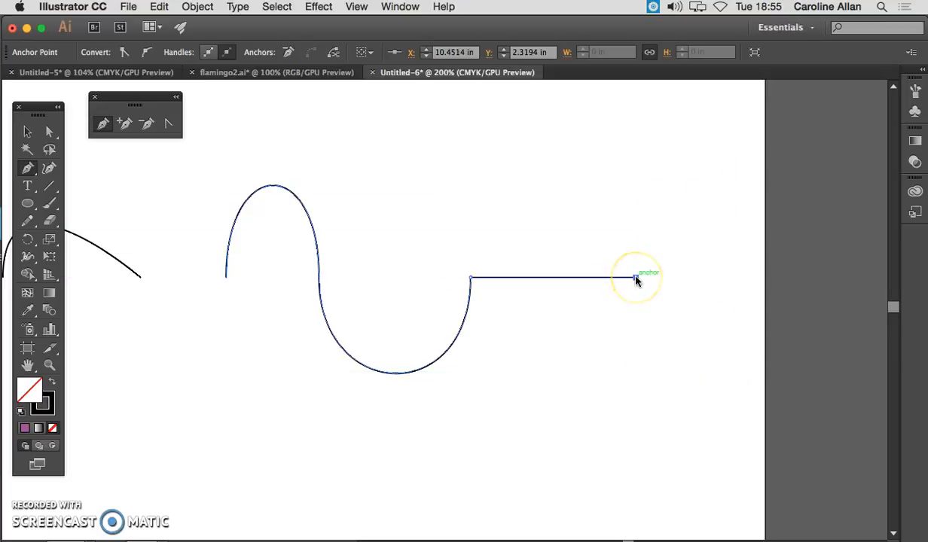
pyautogui.moveTo(636, 181); pyautogui.dragTo(635, 162)
pyautogui.moveTo(691, 280); pyautogui.dragTo(695, 399)
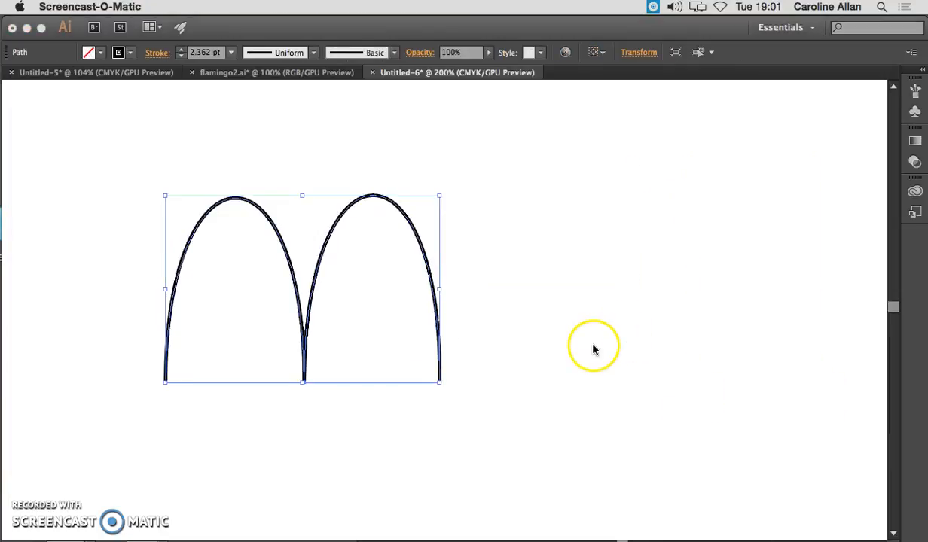
# Step: Move the double-arch path up and to the left to free space beside it
pyautogui.click(593, 349)
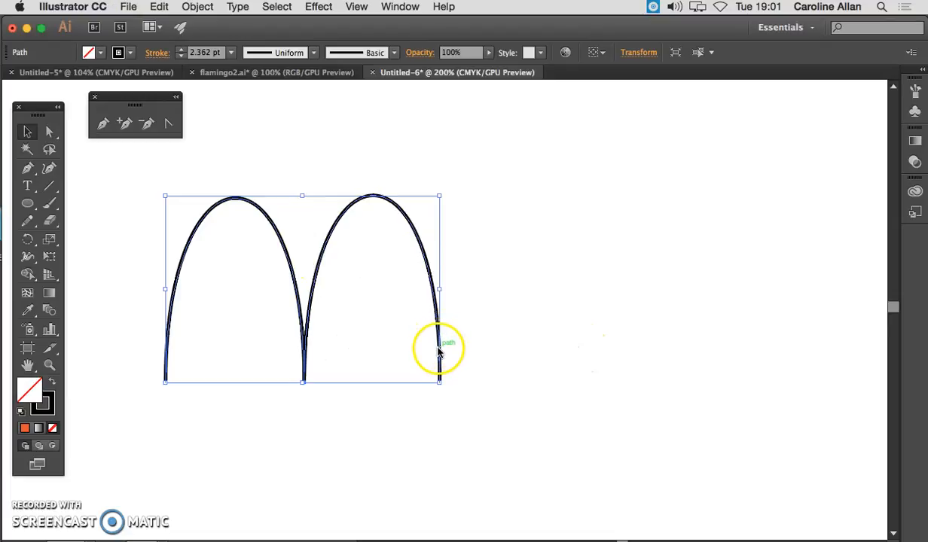
pyautogui.moveTo(438, 351); pyautogui.dragTo(287, 312)
# Step: Draw a symmetrical arch about 1.5 in wide right of the double arch using the Pen tool, with vertical handles at both ends
pyautogui.click(103, 123)
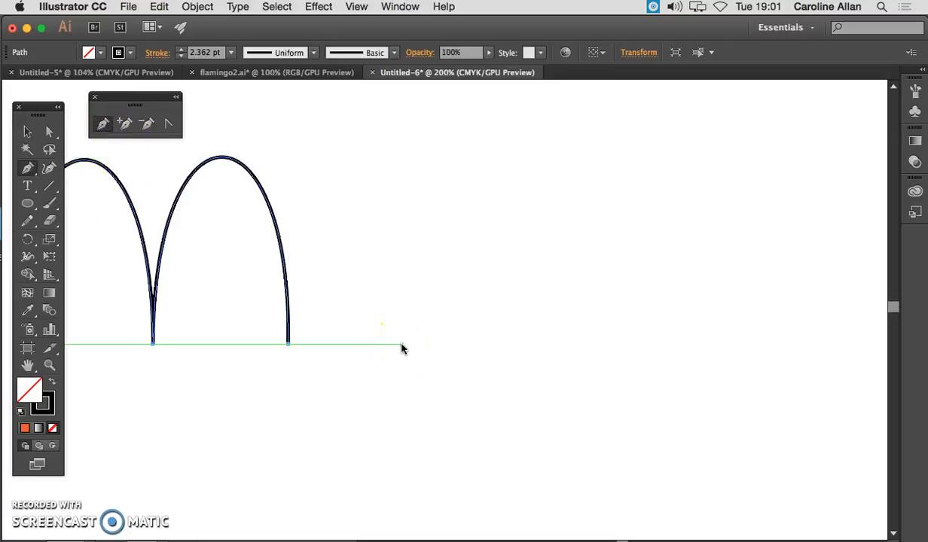
pyautogui.moveTo(401, 324); pyautogui.dragTo(402, 179)
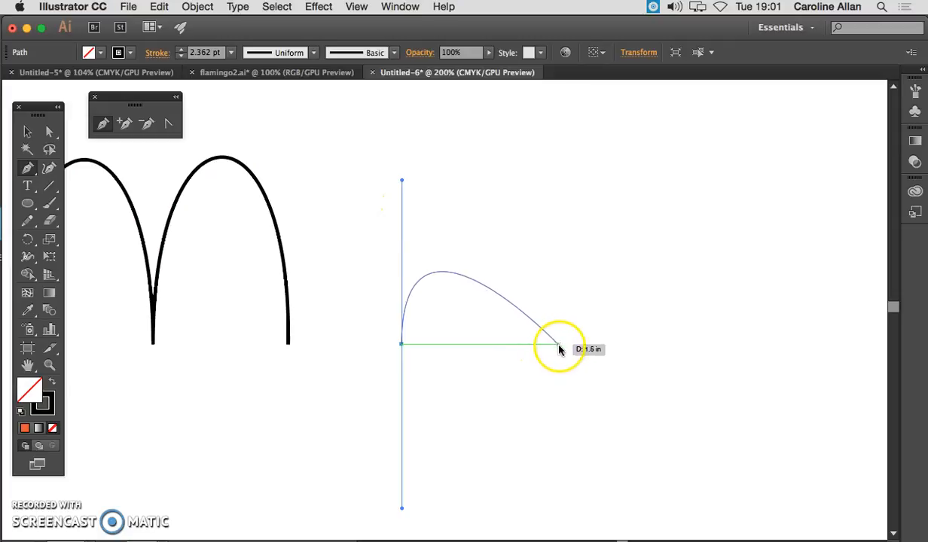
pyautogui.moveTo(565, 346)
pyautogui.mouseDown()
pyautogui.moveTo(566, 482)
pyautogui.moveTo(586, 519)
pyautogui.moveTo(585, 511)
pyautogui.mouseUp()
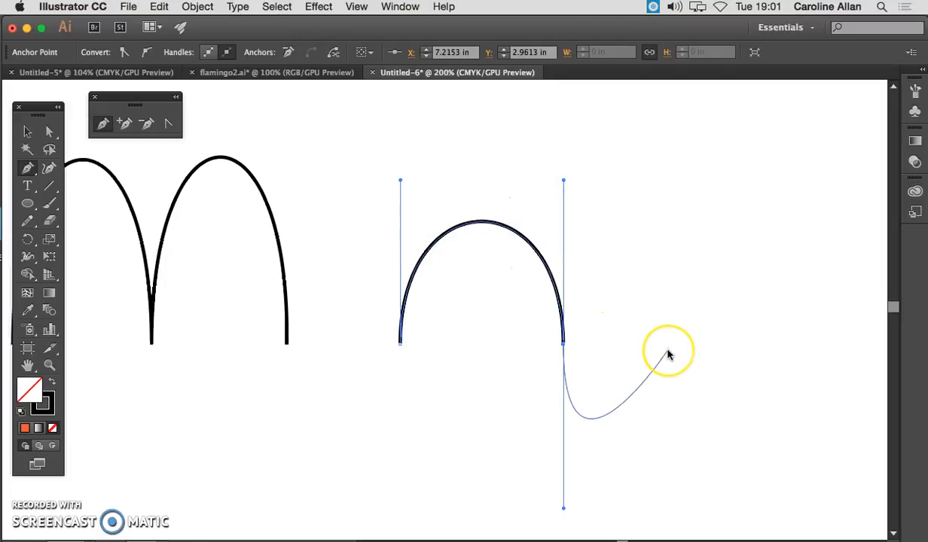
pyautogui.hscroll(3, 668, 354)
pyautogui.hscroll(3, 663, 355)
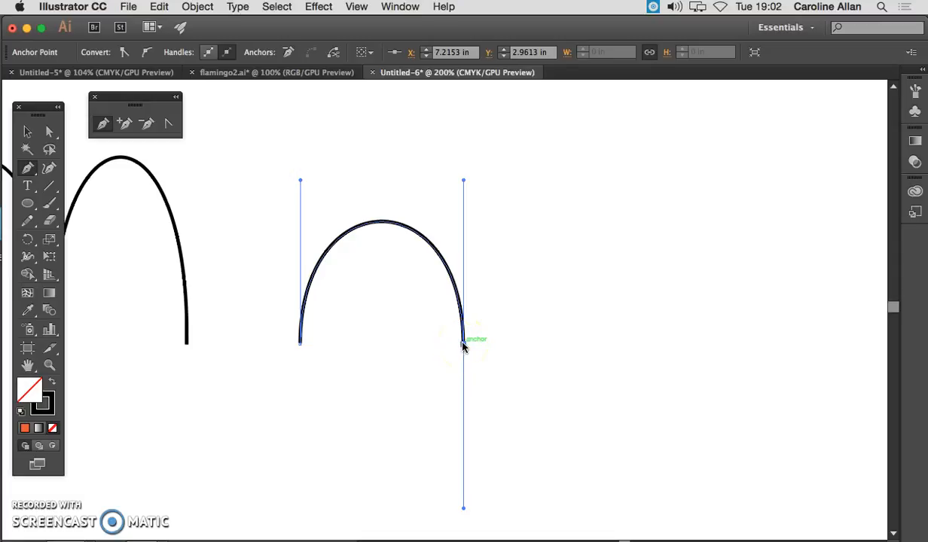
pyautogui.moveTo(463, 344); pyautogui.dragTo(462, 198)
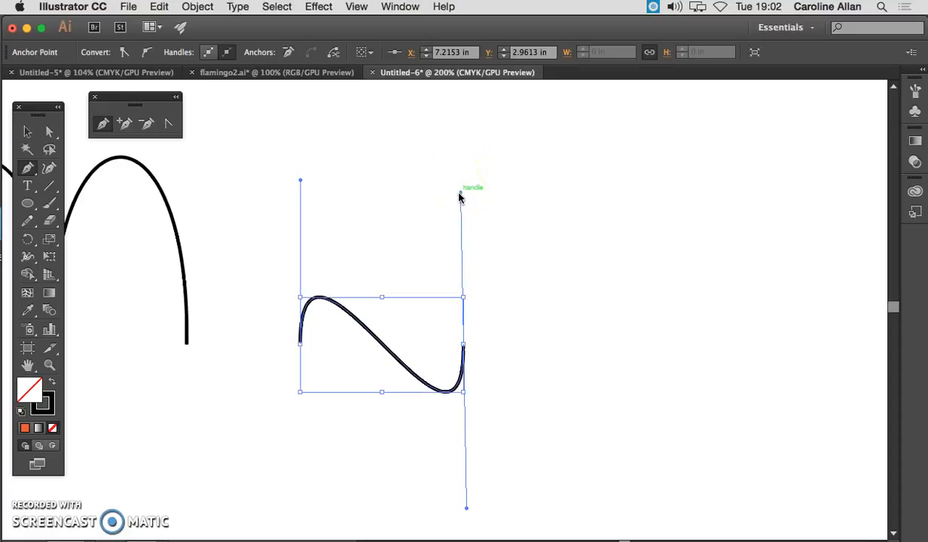
pyautogui.press('super+z')
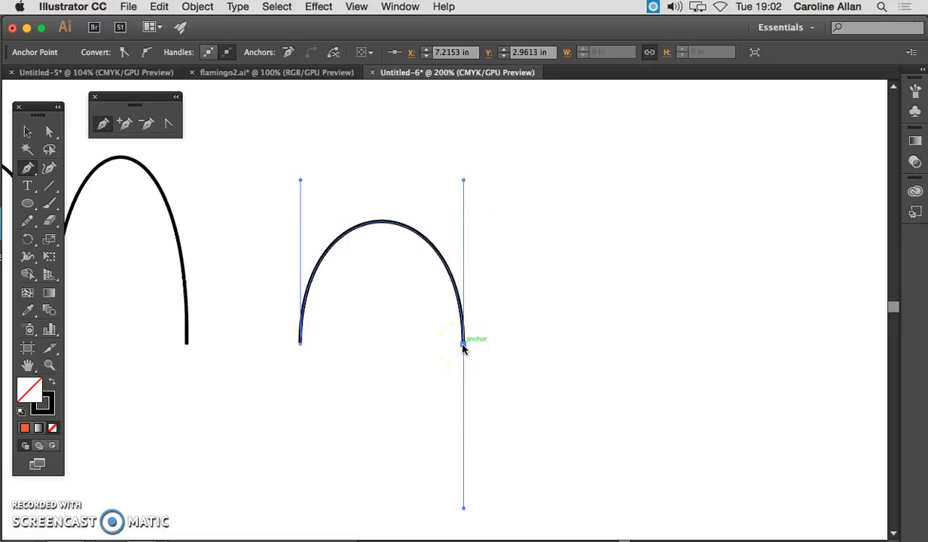
pyautogui.moveTo(464, 345); pyautogui.dragTo(466, 162)
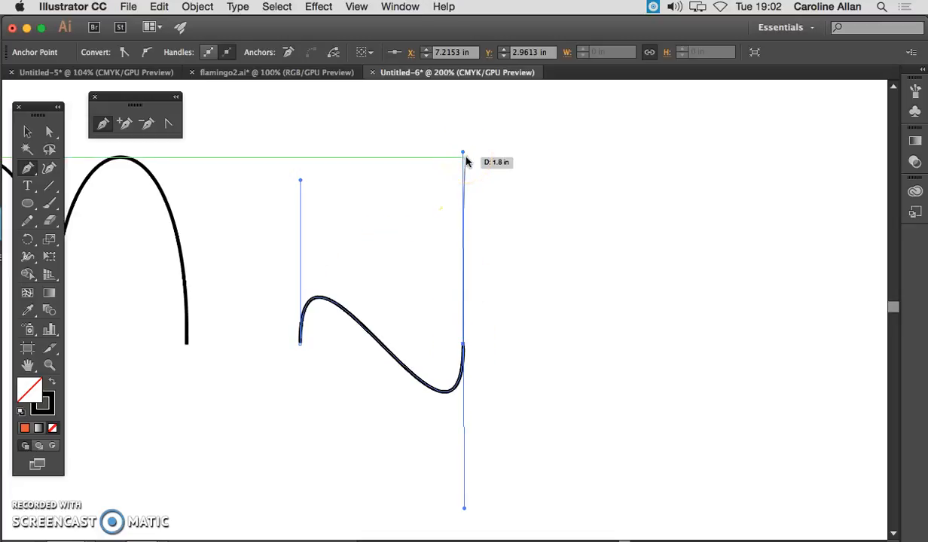
pyautogui.press('super+z')
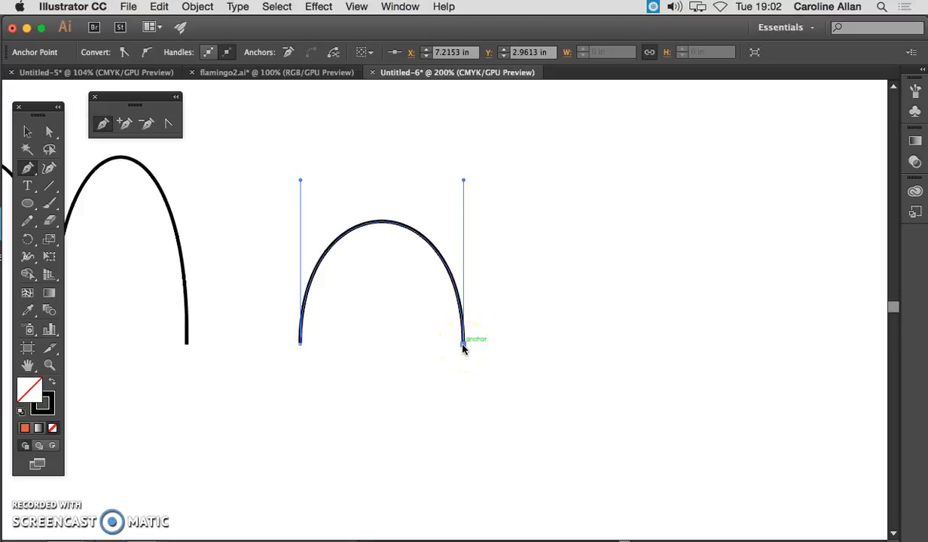
# Step: Swing the end anchor's outgoing handle upward to form a cusp, add a second arch about 1.3 in wide, and end the path
pyautogui.moveTo(463, 344); pyautogui.dragTo(462, 185)
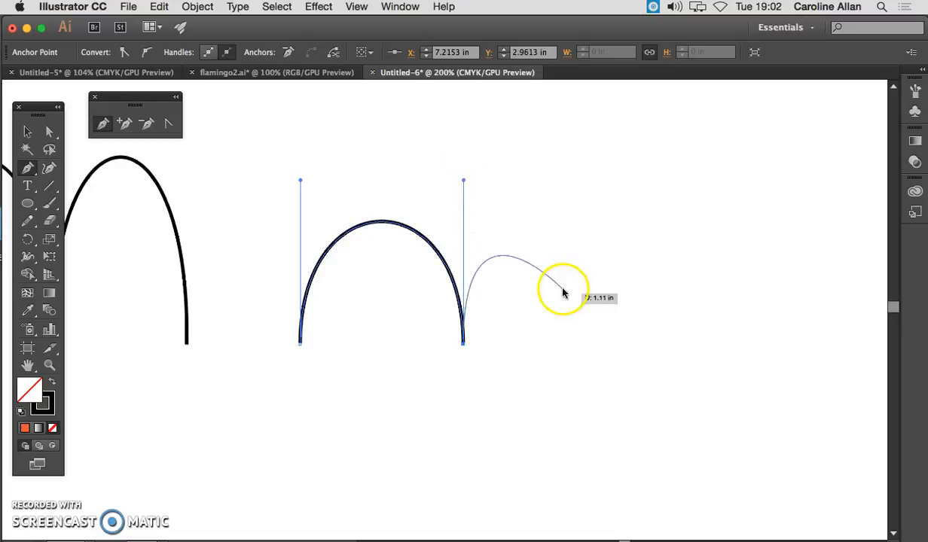
pyautogui.moveTo(600, 347); pyautogui.dragTo(601, 507)
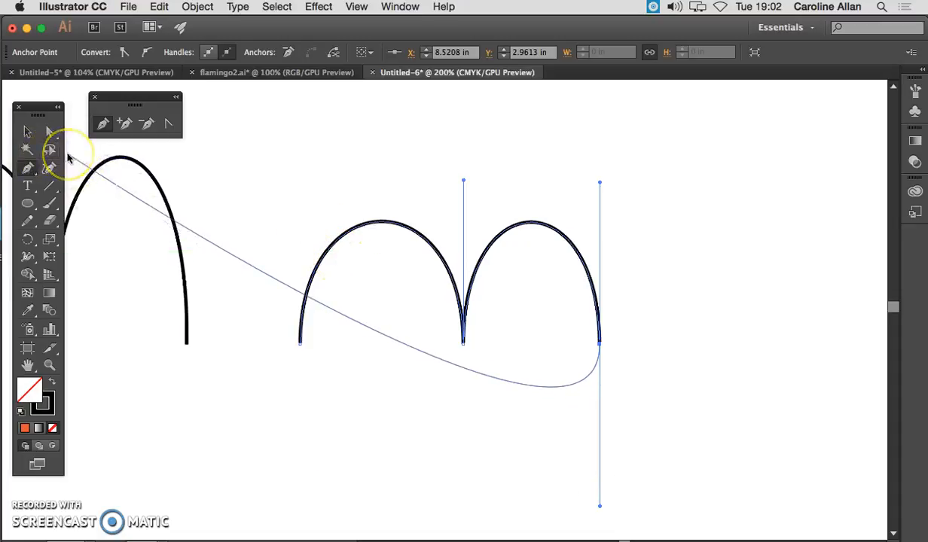
pyautogui.press('Escape')
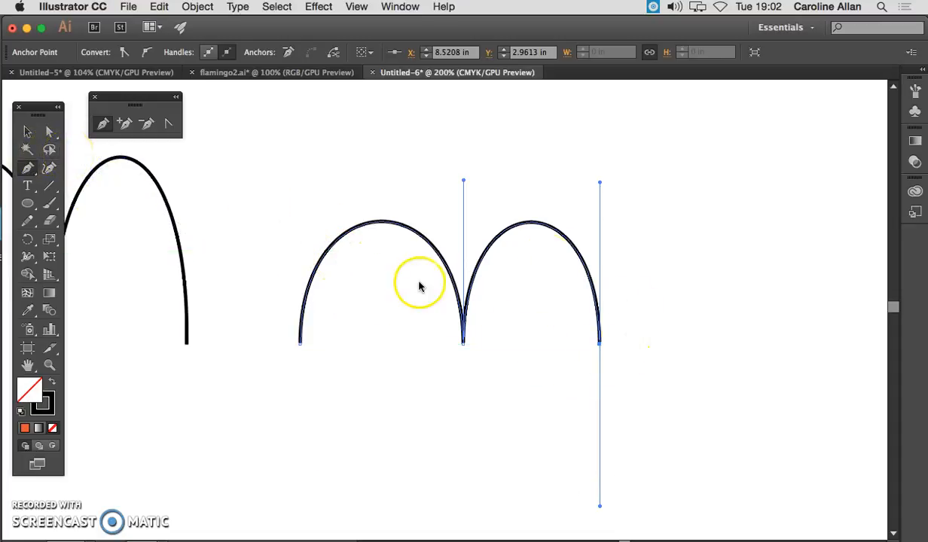